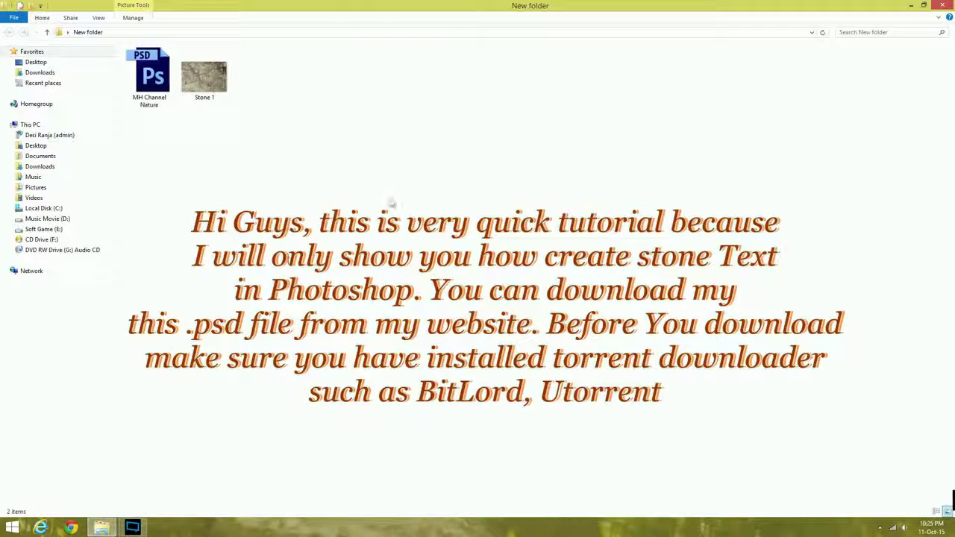
Open MH Channel Nature.psd in Photoshop and collapse Explorer's Favorites and This PC folder tree sections
{"action": "double_click", "coordinate": [149, 82]}
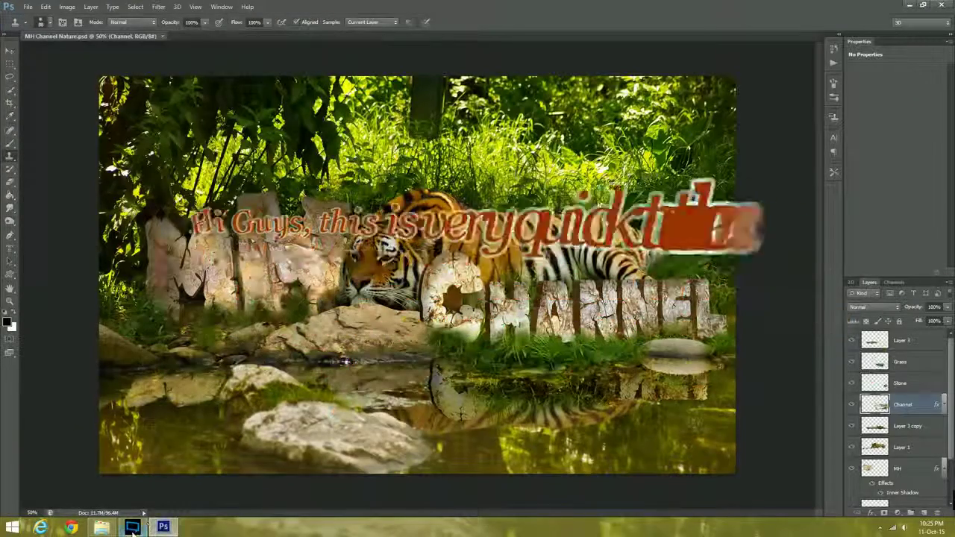
{"action": "left_click", "coordinate": [101, 527]}
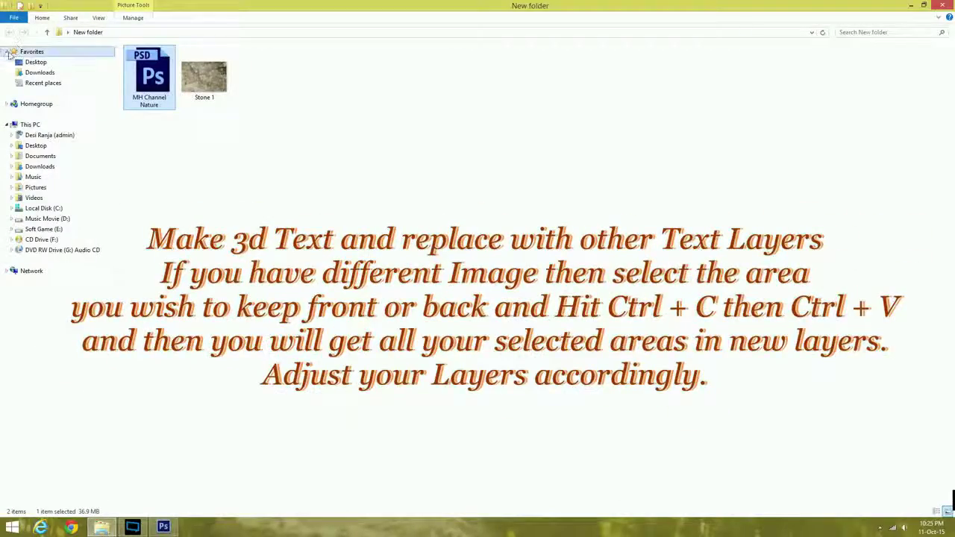
{"action": "left_click", "coordinate": [8, 52]}
{"action": "left_click", "coordinate": [7, 93]}
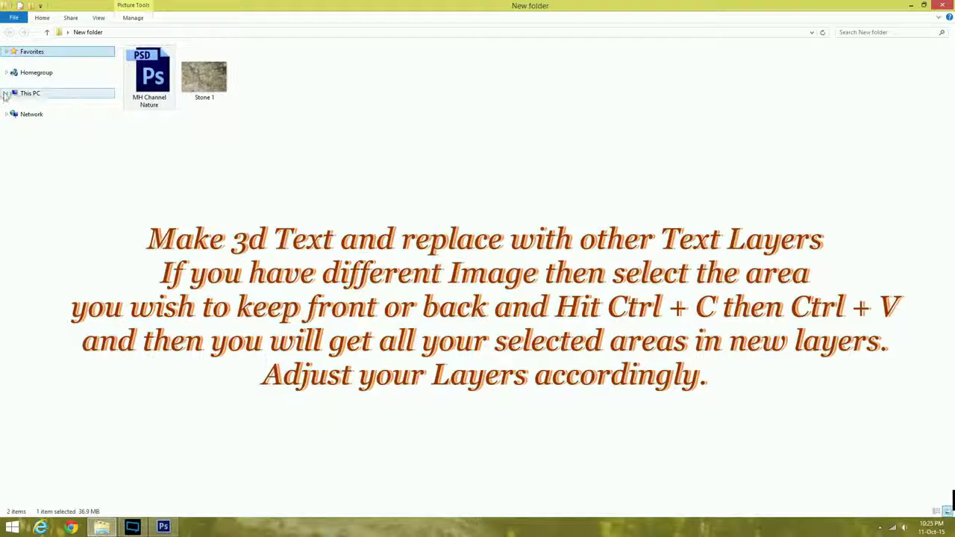
{"action": "left_click", "coordinate": [225, 216]}
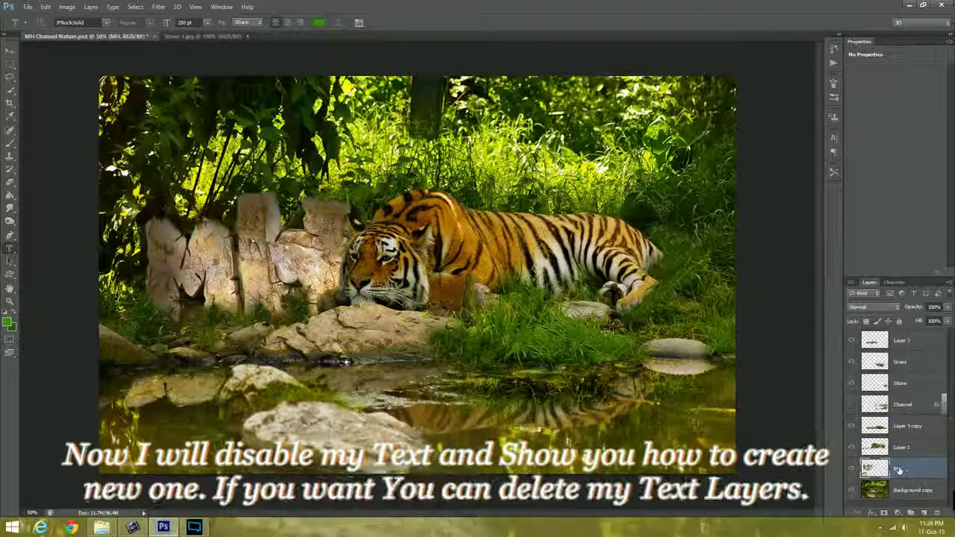
Hide the MH and CHANNEL stone lettering layers and switch to the Stone 1.jpg document
{"action": "left_click", "coordinate": [852, 470]}
{"action": "left_click", "coordinate": [852, 470]}
{"action": "left_click", "coordinate": [852, 470]}
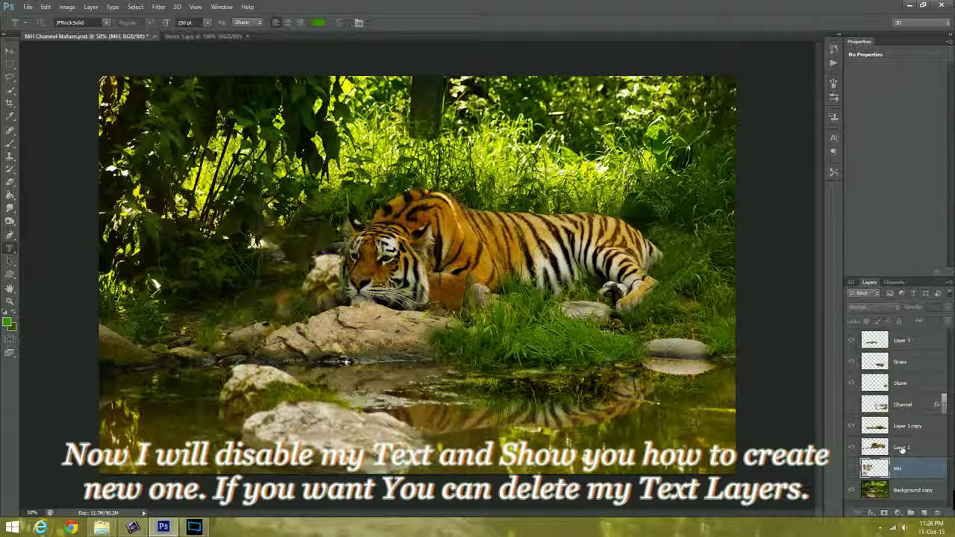
{"action": "left_click", "coordinate": [852, 404]}
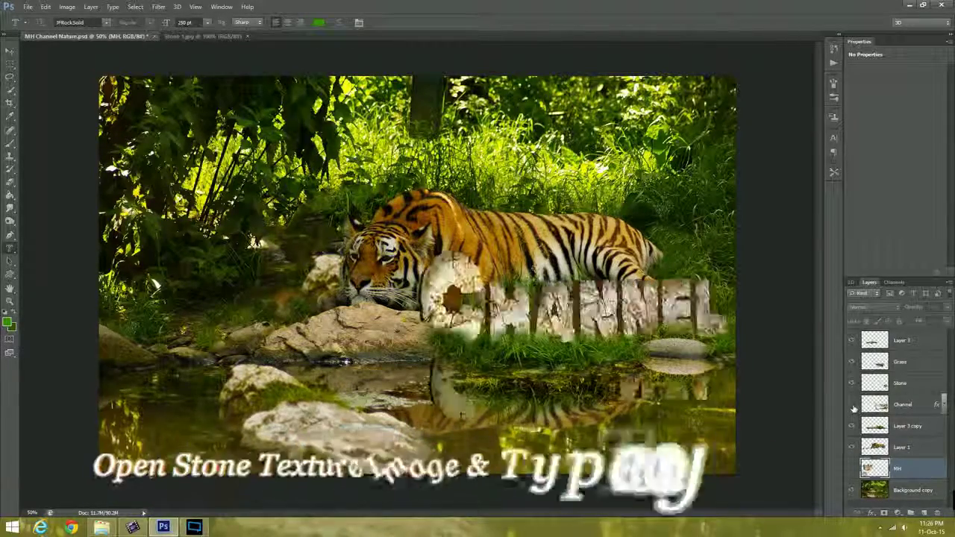
{"action": "left_click", "coordinate": [851, 404]}
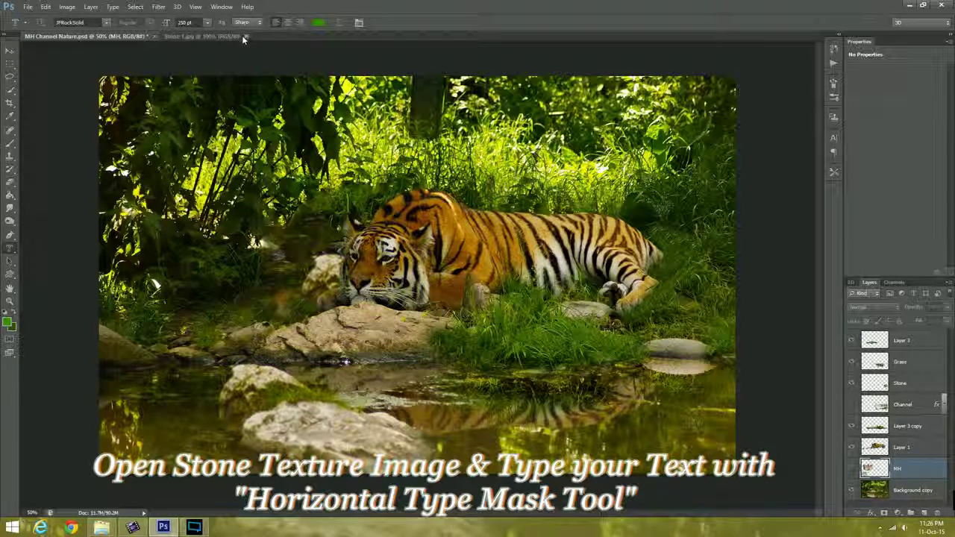
{"action": "left_click", "coordinate": [196, 36]}
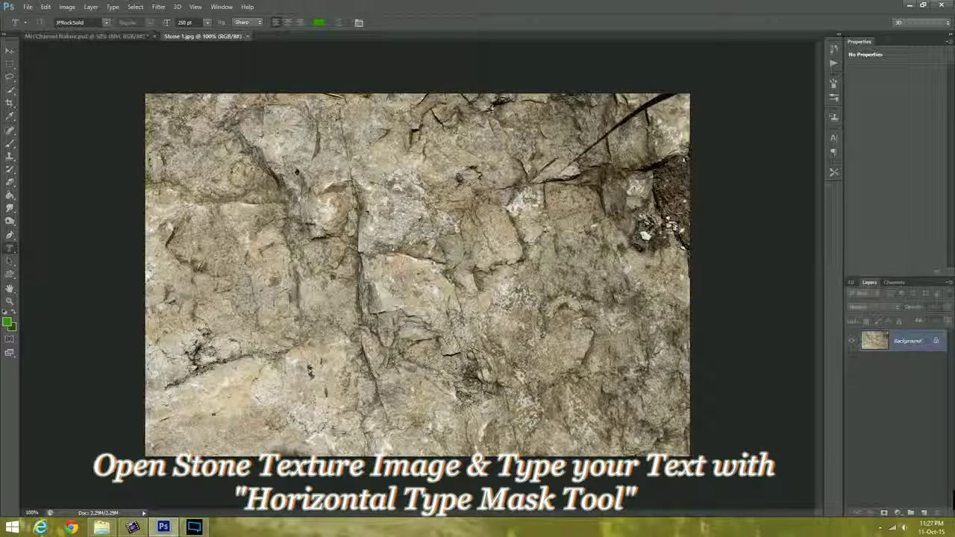
Type TV4 with the Horizontal Type Mask Tool in a text box across the stone image
{"action": "right_click", "coordinate": [11, 249]}
{"action": "left_click", "coordinate": [64, 266]}
{"action": "left_click_drag", "start_coordinate": [154, 244], "coordinate": [670, 395]}
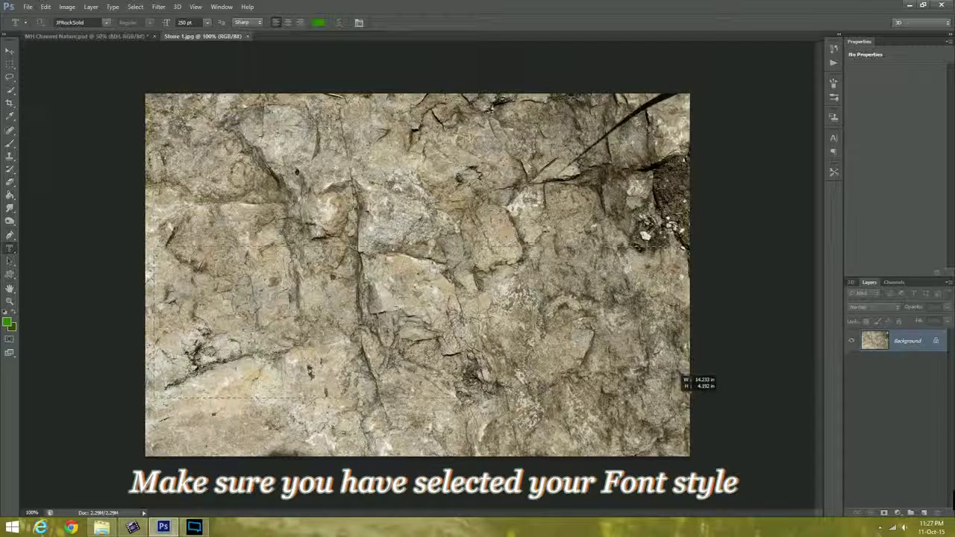
{"action": "left_click_drag", "start_coordinate": [669, 395], "coordinate": [678, 402]}
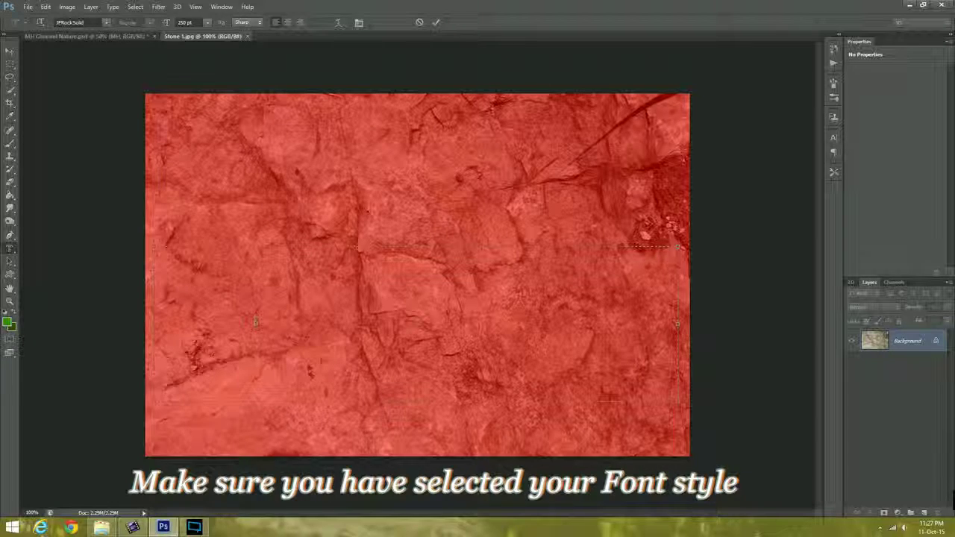
{"action": "type", "text": "TV"}
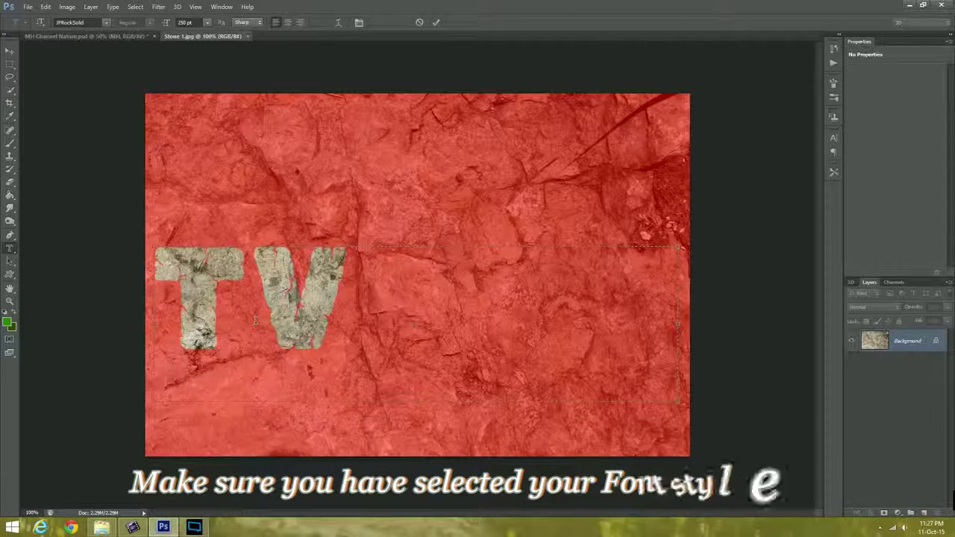
{"action": "type", "text": "4"}
Resize the TV4 mask, commit it as a selection, and cut the letters out of the stone
{"action": "left_click_drag", "start_coordinate": [678, 401], "coordinate": [453, 358]}
{"action": "left_click", "coordinate": [10, 50]}
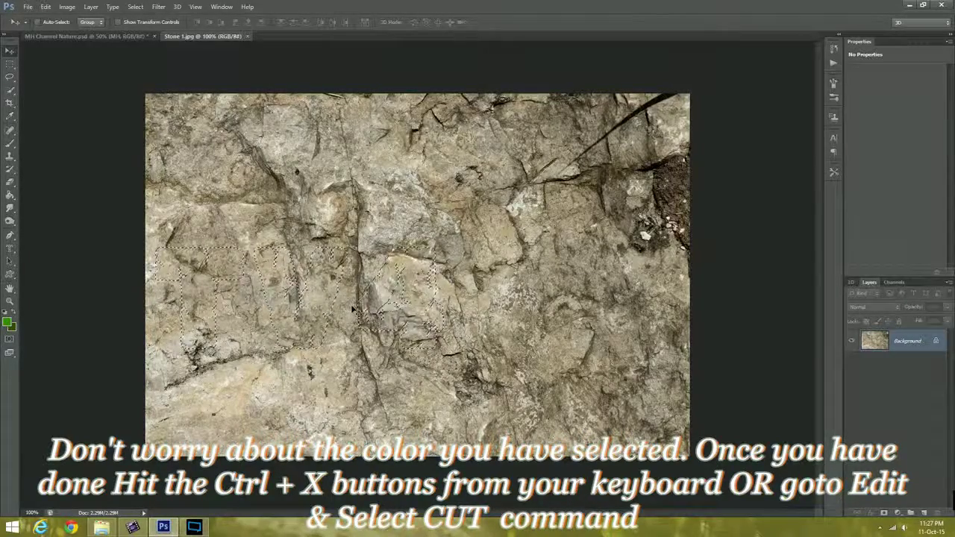
{"action": "key", "text": "alt+BackSpace"}
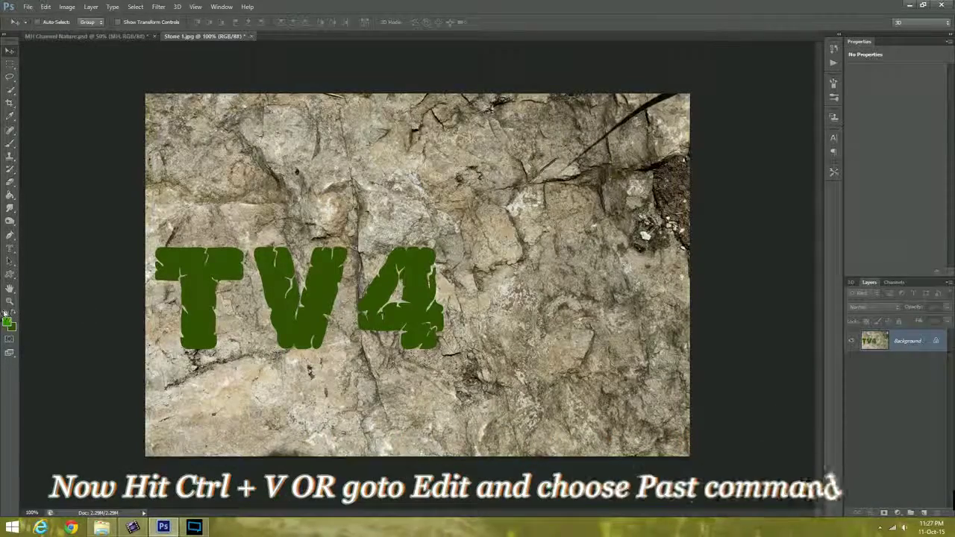
Reset colours, paste the stone TV4 letters into the tiger scene, and position them beside the tiger's head
{"action": "key", "text": "d"}
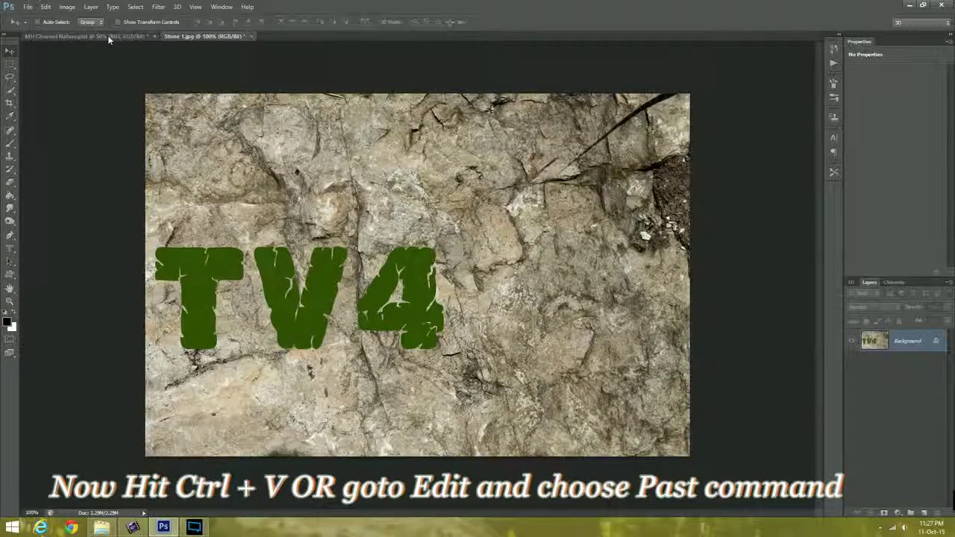
{"action": "left_click", "coordinate": [108, 35]}
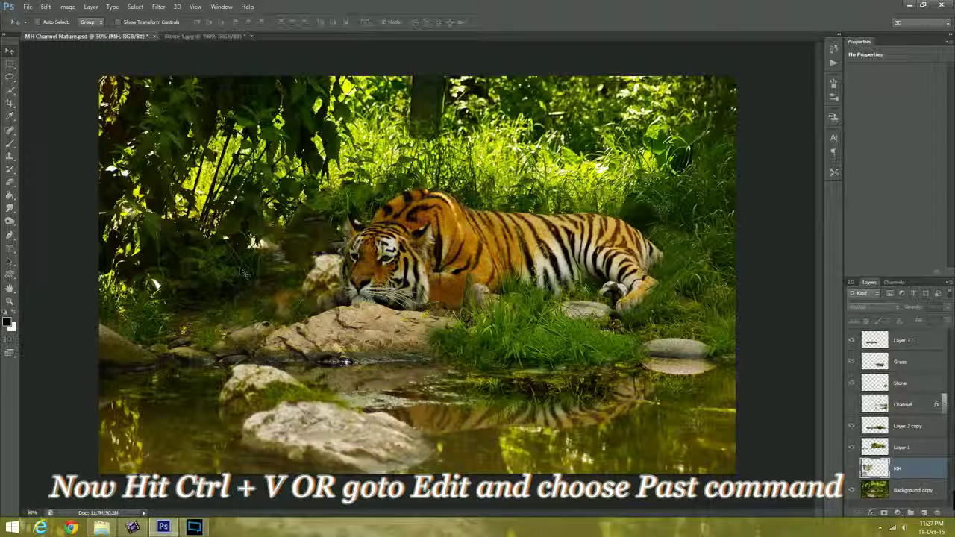
{"action": "key", "text": "ctrl+v"}
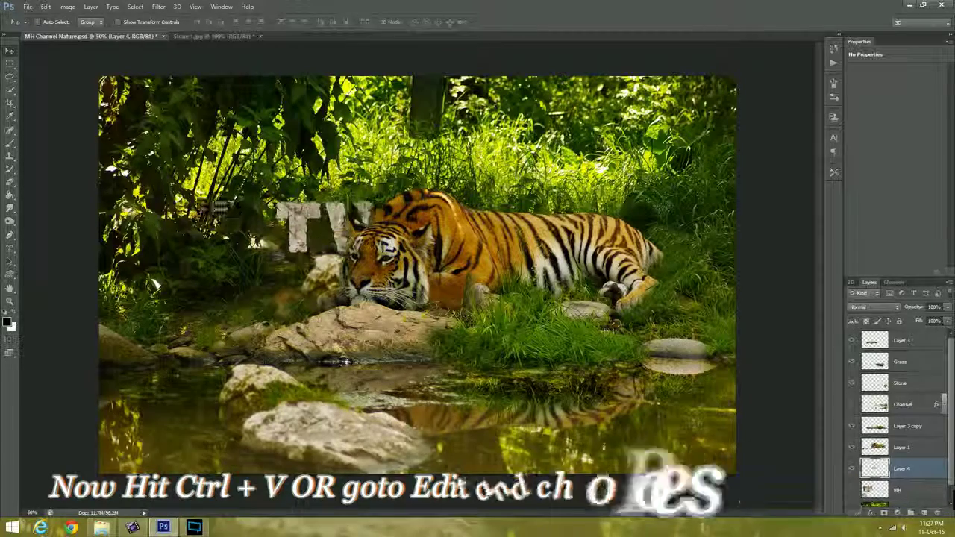
{"action": "left_click_drag", "start_coordinate": [294, 240], "coordinate": [201, 258]}
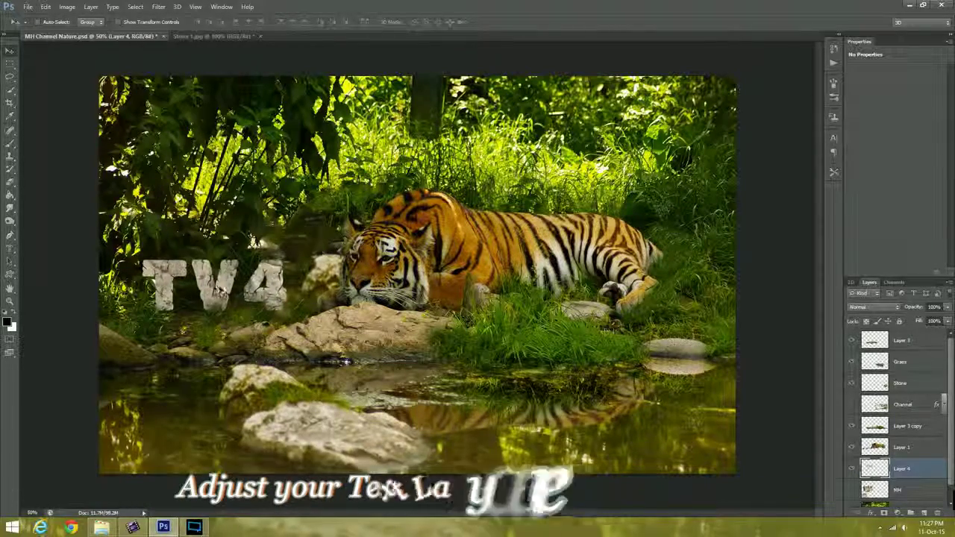
{"action": "mouse_move", "coordinate": [202, 258]}
{"action": "left_mouse_down"}
{"action": "mouse_move", "coordinate": [216, 277]}
{"action": "mouse_move", "coordinate": [256, 285]}
{"action": "left_mouse_up"}
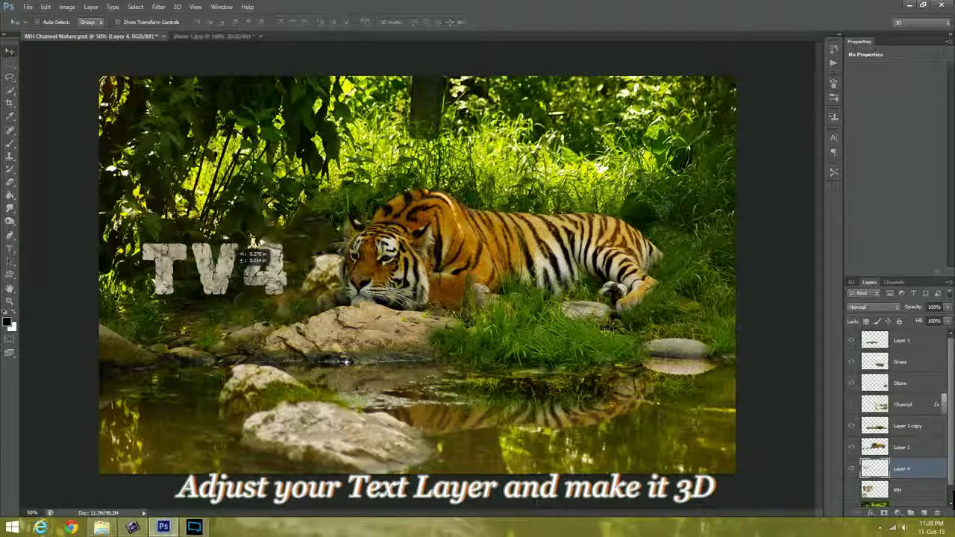
{"action": "left_click", "coordinate": [9, 300]}
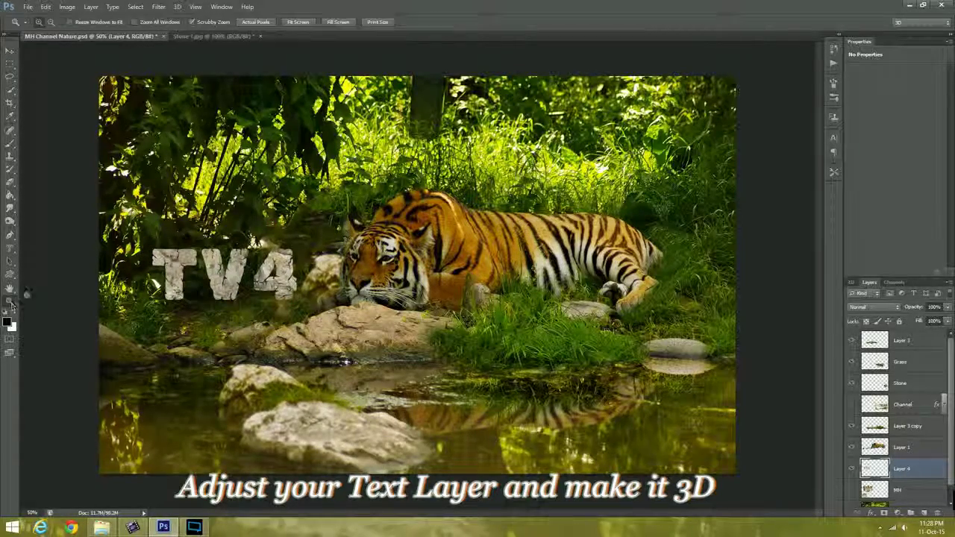
{"action": "left_click", "coordinate": [202, 277]}
{"action": "left_click", "coordinate": [235, 276]}
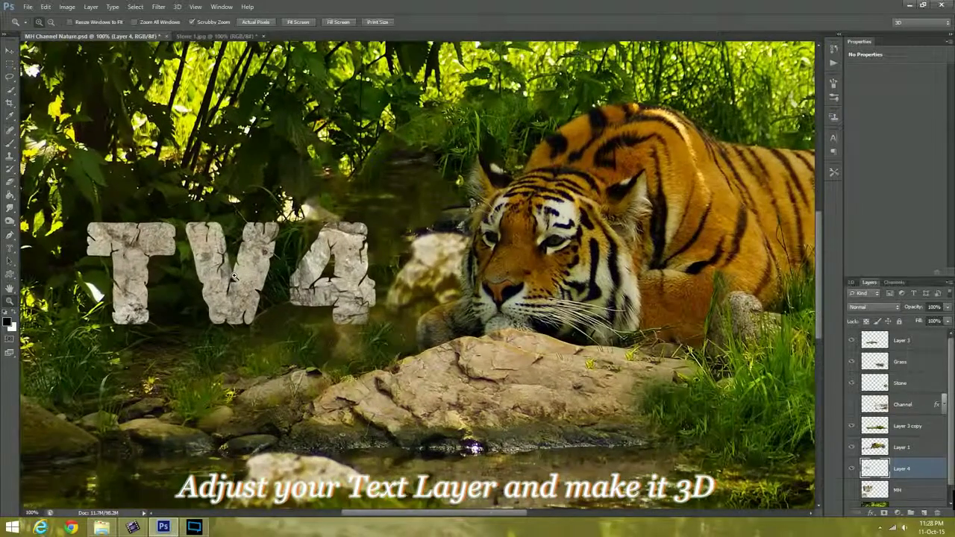
{"action": "left_click_drag", "start_coordinate": [234, 275], "coordinate": [179, 278]}
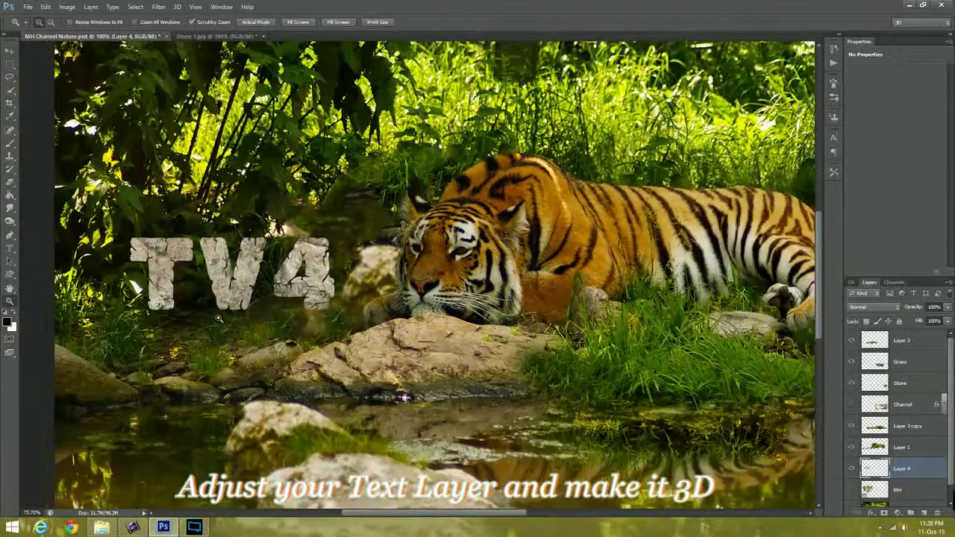
Free Transform the TV4 letters on Layer 4, stretching them taller and wider toward the tiger
{"action": "key", "text": "m"}
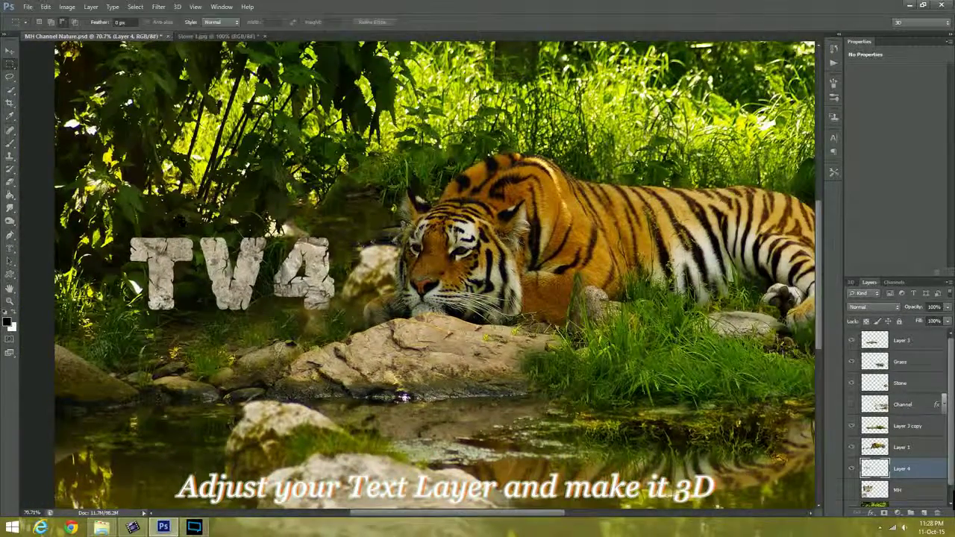
{"action": "right_click", "coordinate": [220, 252]}
{"action": "left_click", "coordinate": [264, 337]}
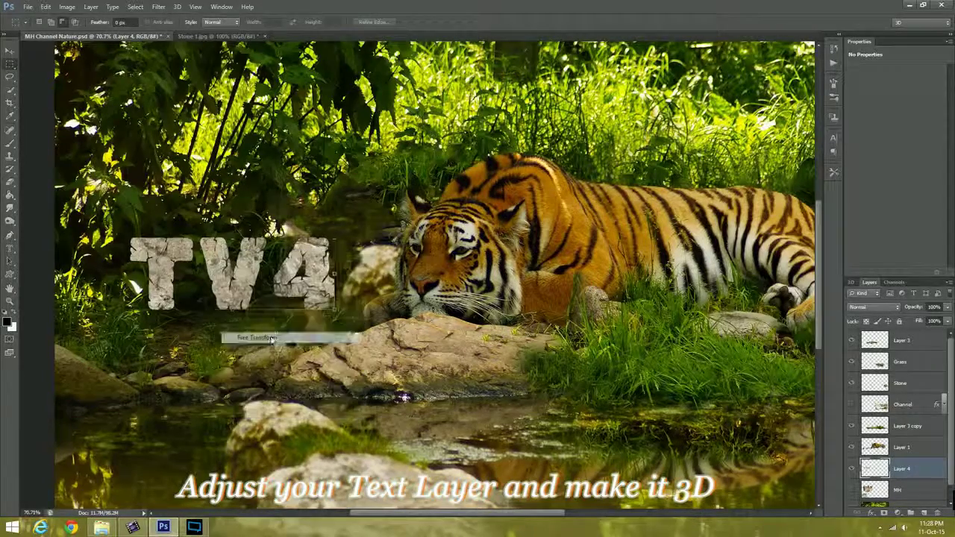
{"action": "left_click_drag", "start_coordinate": [334, 308], "coordinate": [338, 339]}
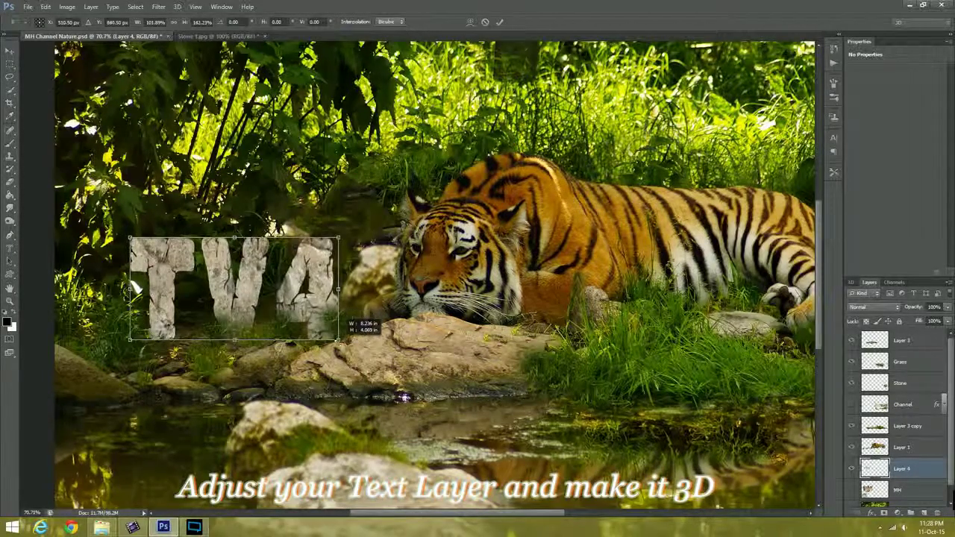
{"action": "left_click_drag", "start_coordinate": [131, 238], "coordinate": [96, 199]}
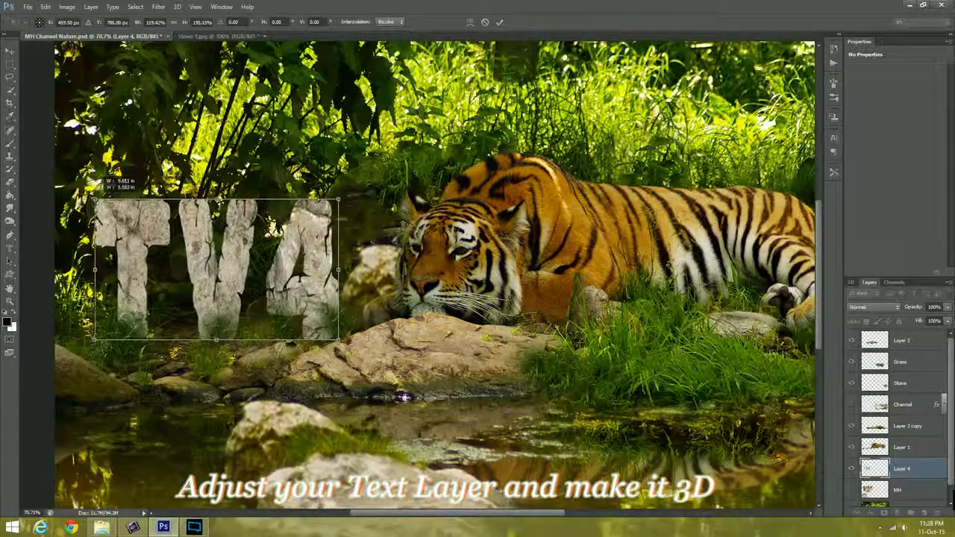
{"action": "left_click_drag", "start_coordinate": [338, 270], "coordinate": [376, 270]}
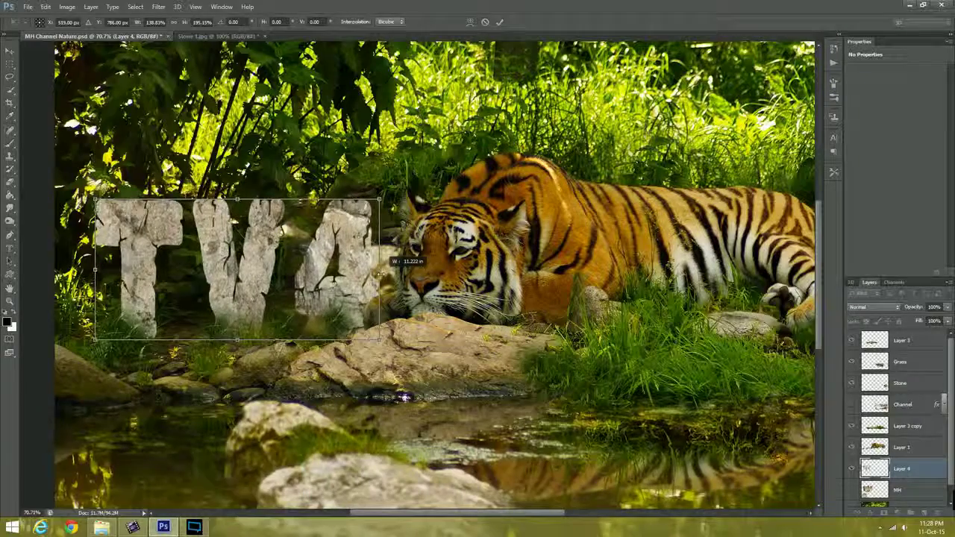
{"action": "key", "text": "Return"}
{"action": "key", "text": "m"}
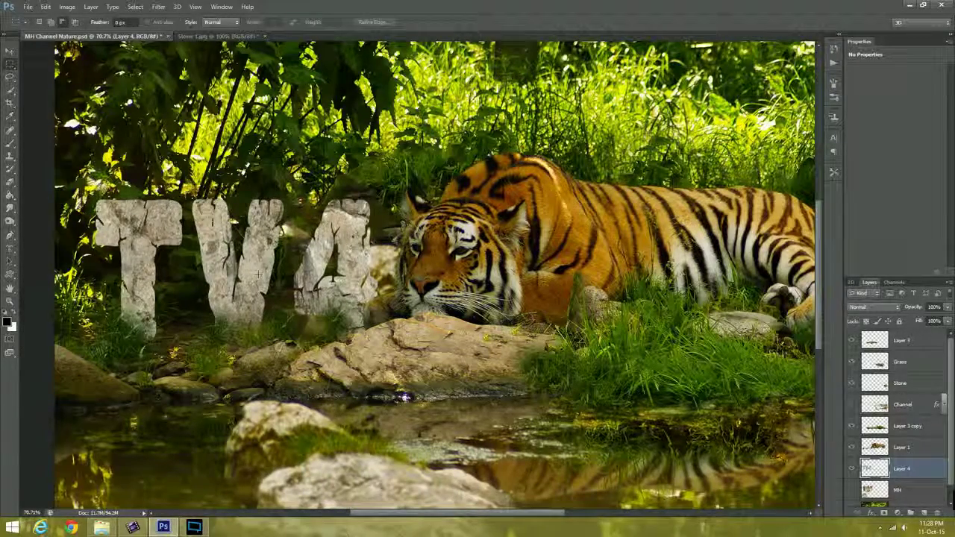
{"action": "right_click", "coordinate": [261, 267]}
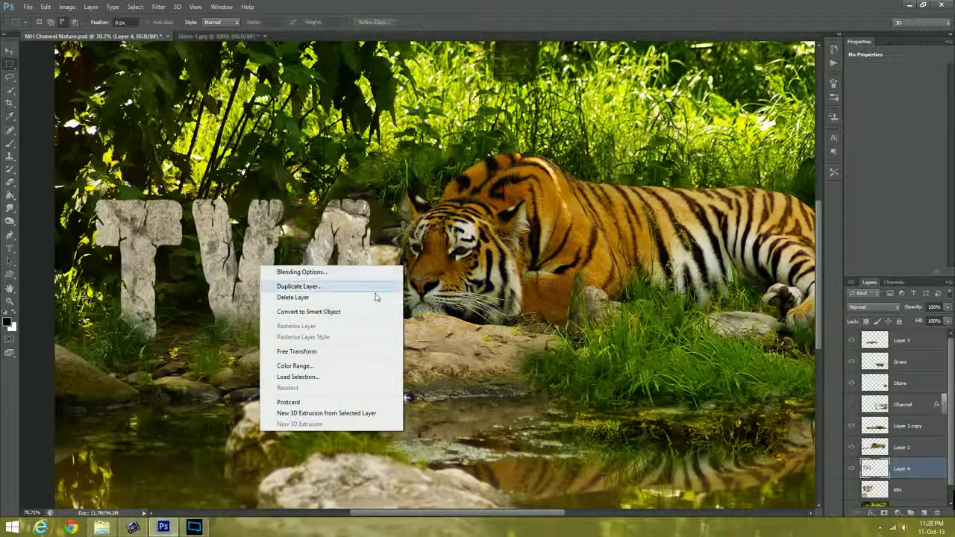
Extrude the TV4 layer into 3D letters, tilt the scene slightly, and select Layer 4 Extrusion Material
{"action": "left_click", "coordinate": [319, 414]}
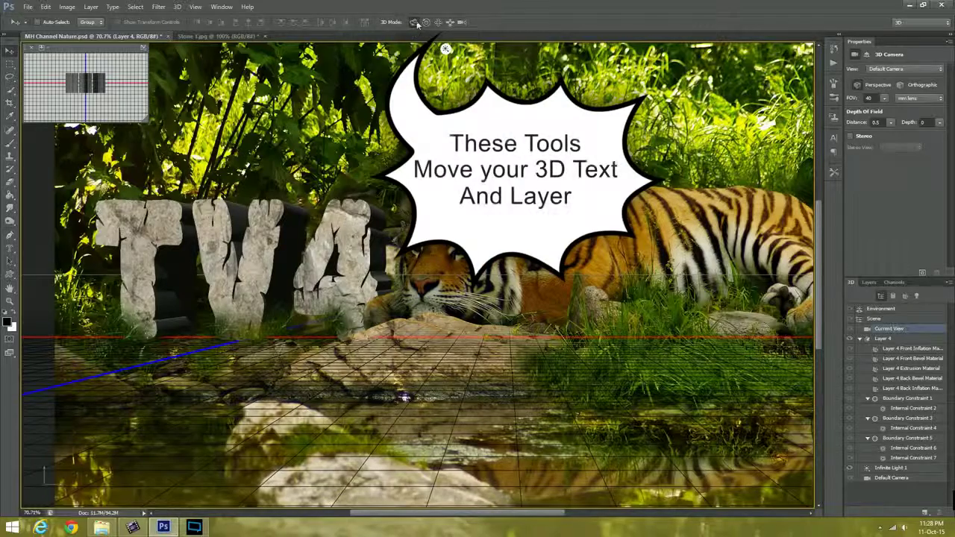
{"action": "left_click_drag", "start_coordinate": [446, 50], "coordinate": [511, 49]}
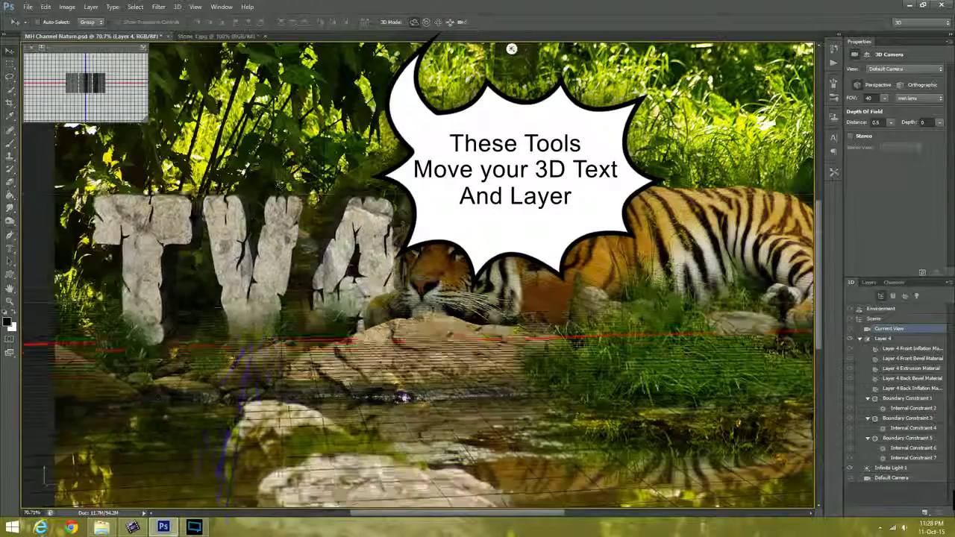
{"action": "left_click_drag", "start_coordinate": [511, 48], "coordinate": [507, 48]}
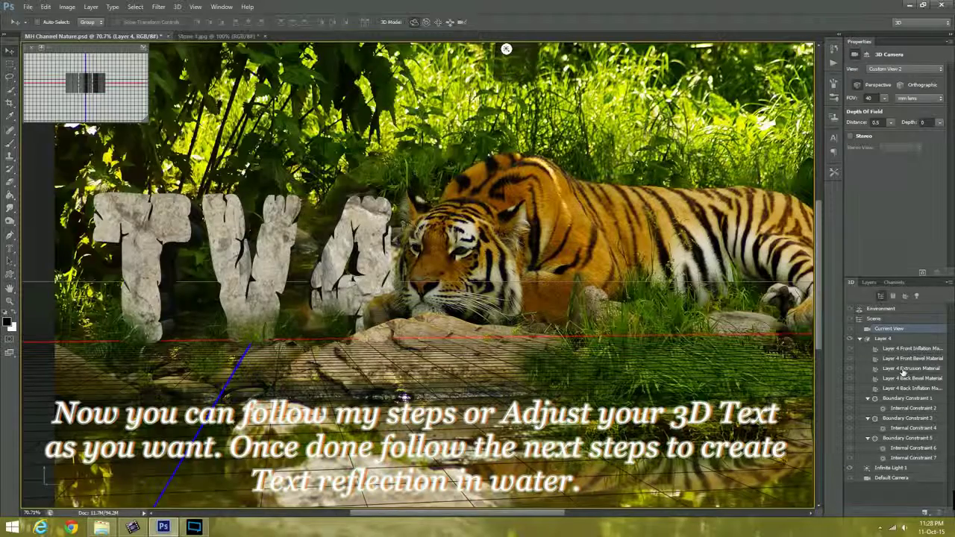
{"action": "left_click", "coordinate": [905, 370]}
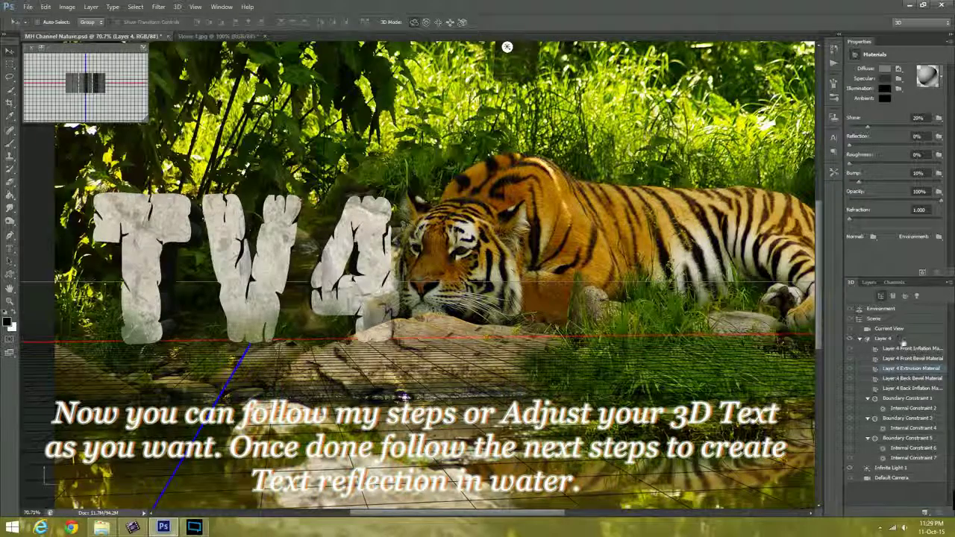
Load the Stone 1 image as the Diffuse texture on the letters' extrusion and return to Current View
{"action": "left_click", "coordinate": [897, 69]}
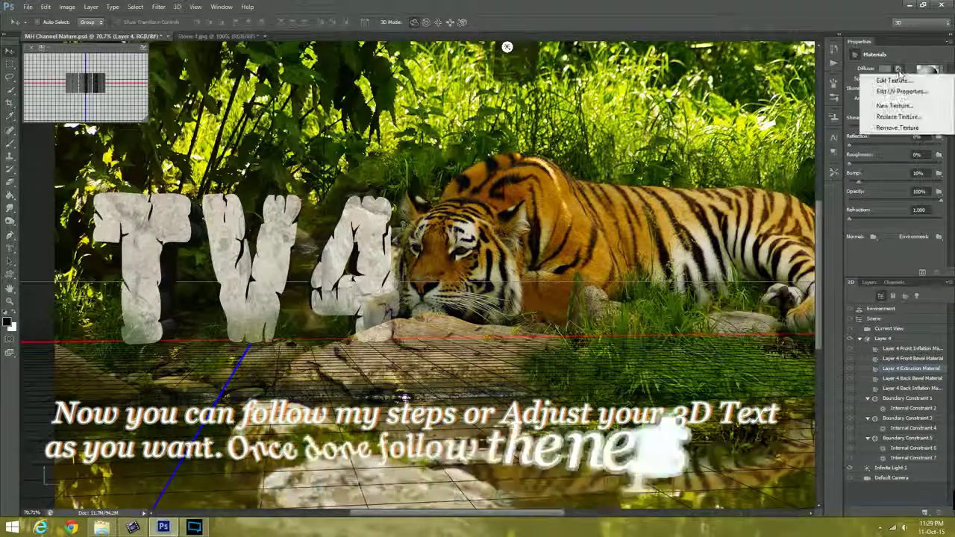
{"action": "left_click", "coordinate": [898, 116]}
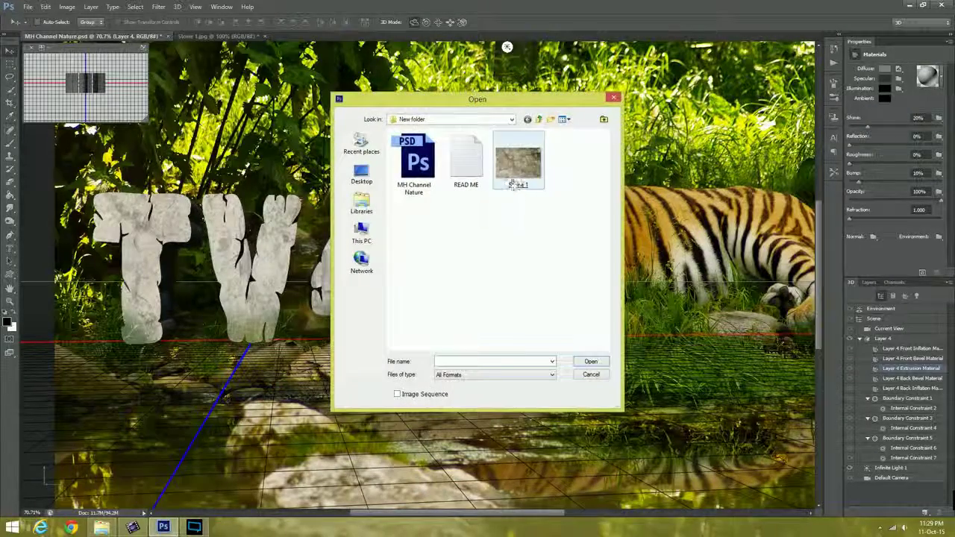
{"action": "double_click", "coordinate": [510, 179]}
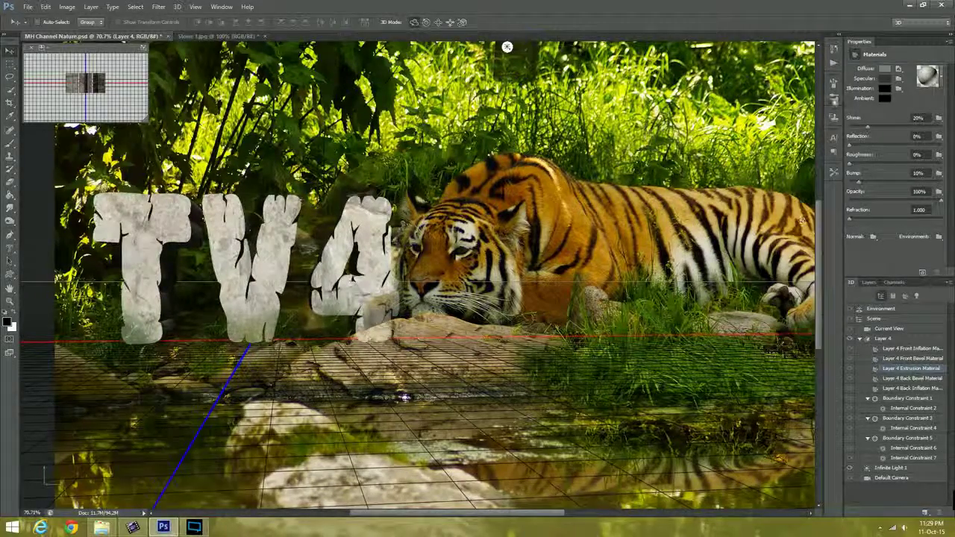
{"action": "left_click", "coordinate": [903, 328]}
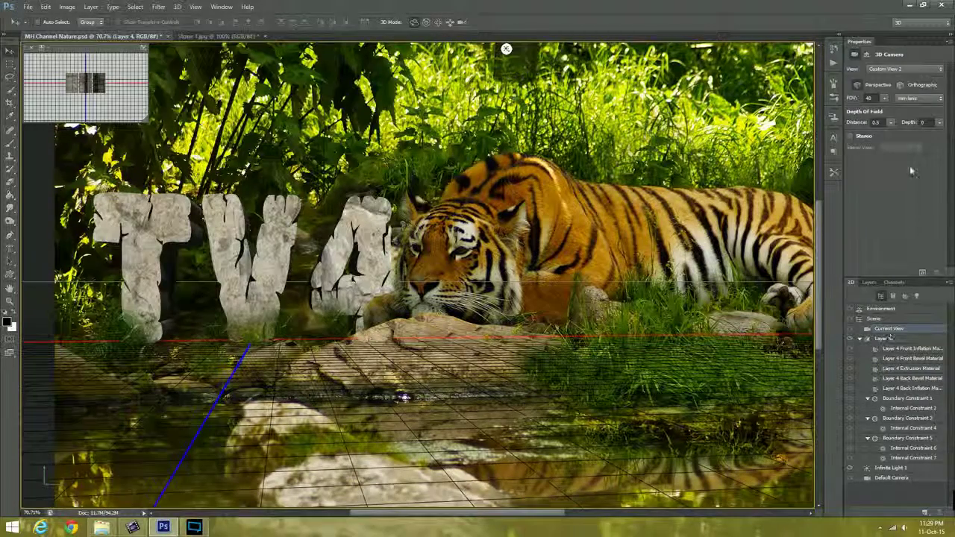
{"action": "left_click", "coordinate": [899, 309]}
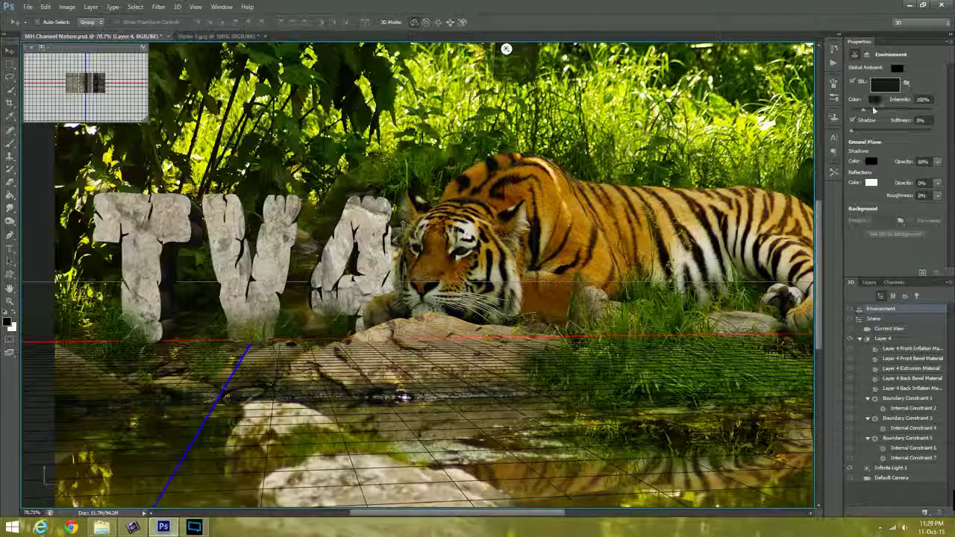
Raise the Environment IBL intensity slider to brighten the stone TV4 letters
{"action": "left_click_drag", "start_coordinate": [864, 112], "coordinate": [914, 114]}
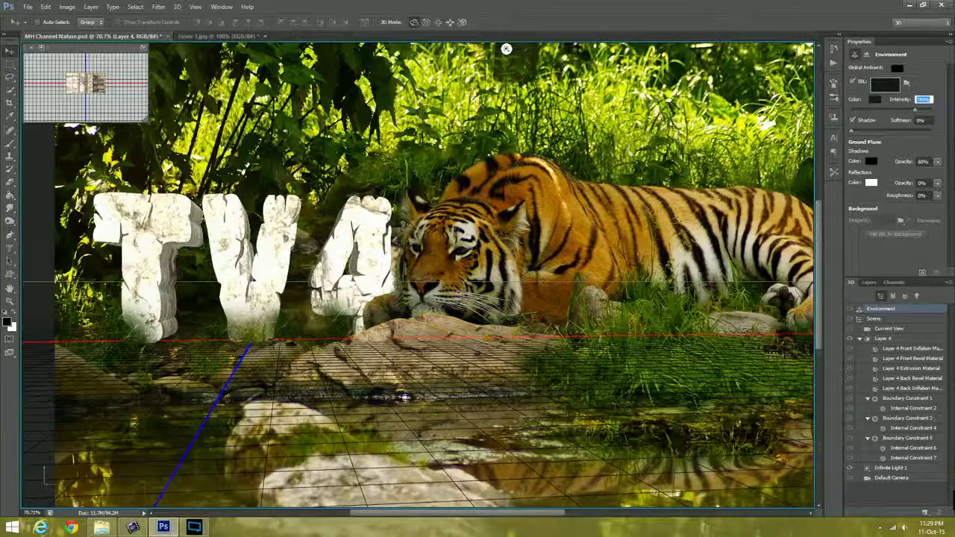
{"action": "left_click", "coordinate": [886, 339]}
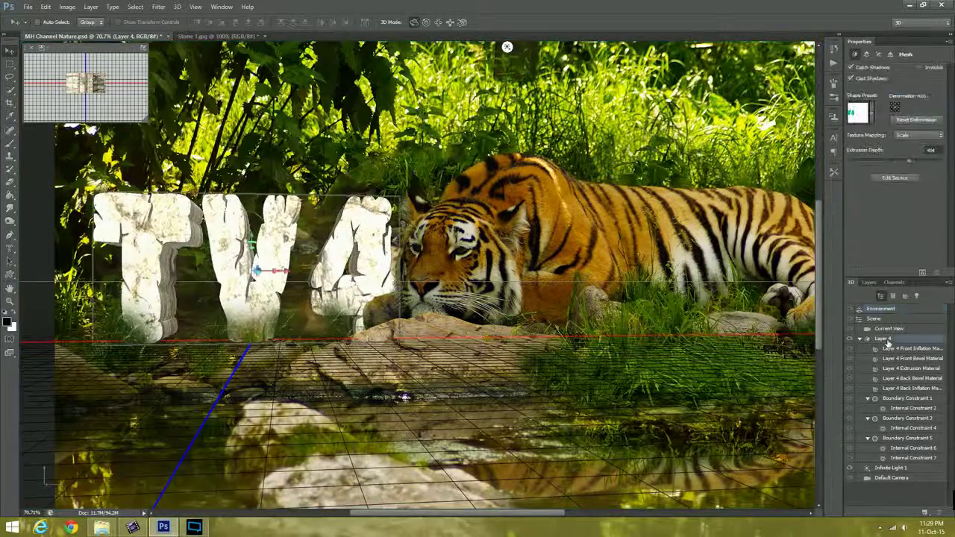
Set Layer 4's Texture Mapping to Fit and fine-tune its Extrusion Depth to a shallower value
{"action": "left_click", "coordinate": [927, 136]}
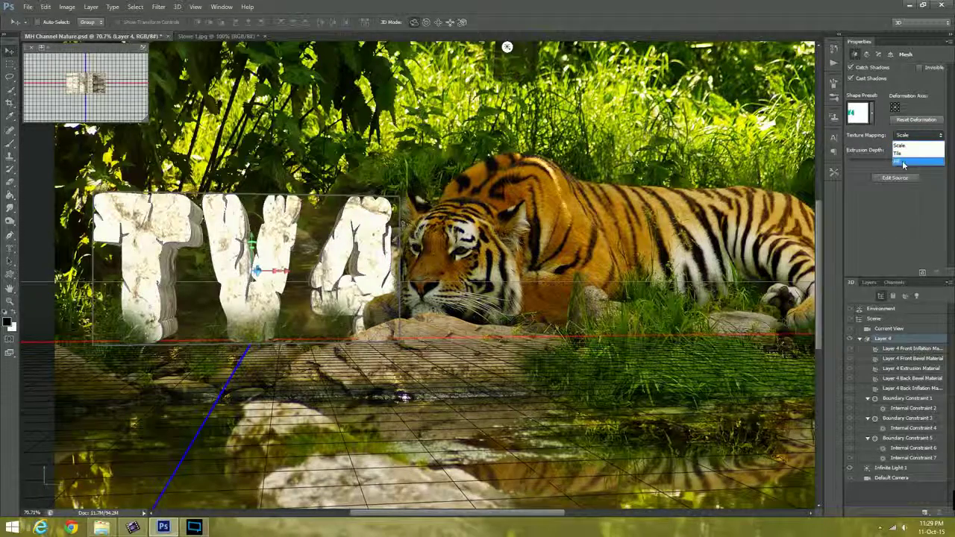
{"action": "left_click", "coordinate": [901, 164]}
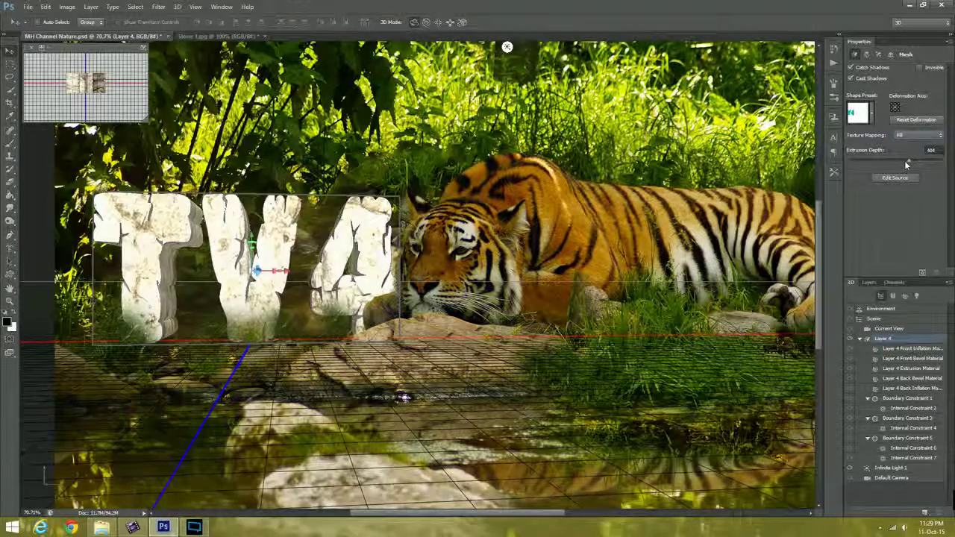
{"action": "left_click_drag", "start_coordinate": [899, 163], "coordinate": [910, 162]}
{"action": "left_click_drag", "start_coordinate": [913, 155], "coordinate": [901, 158]}
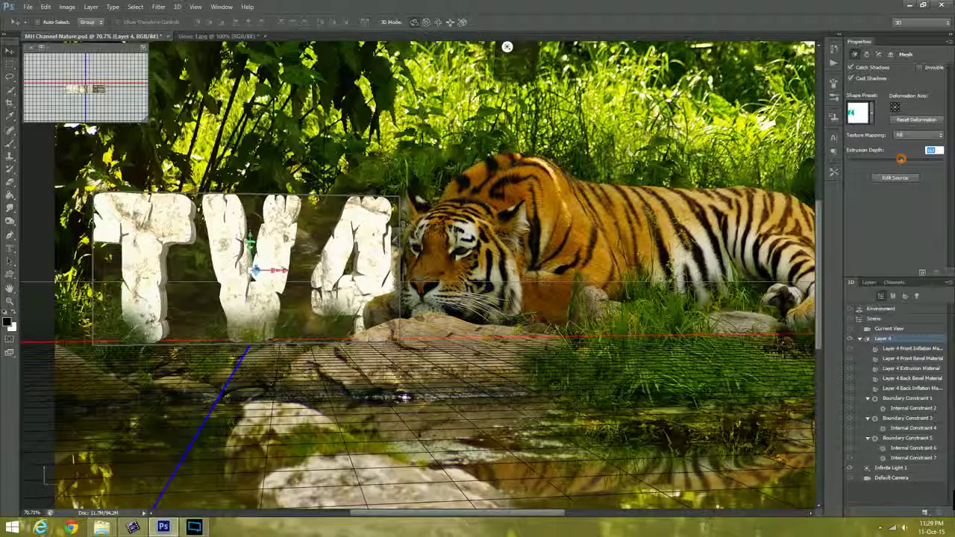
{"action": "left_click_drag", "start_coordinate": [901, 158], "coordinate": [906, 157]}
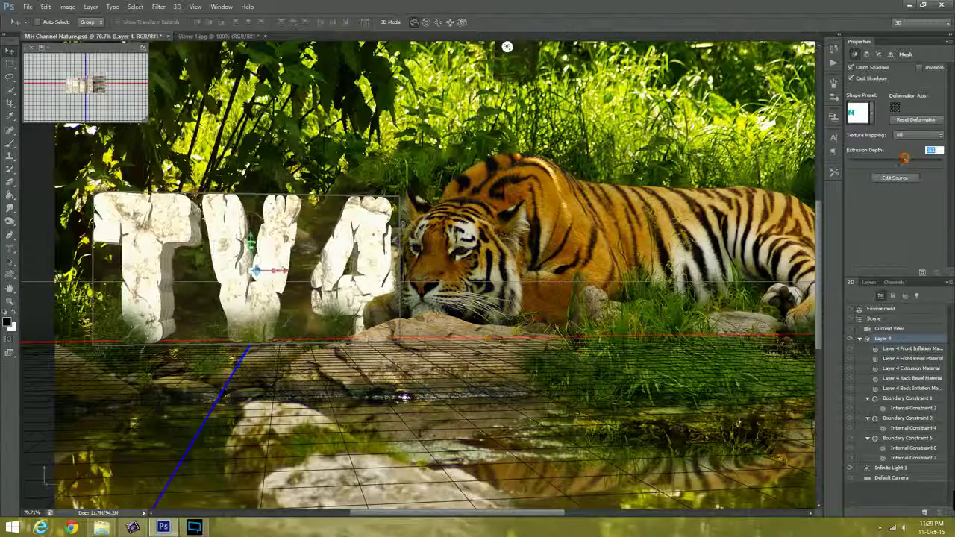
{"action": "left_click_drag", "start_coordinate": [906, 156], "coordinate": [904, 159]}
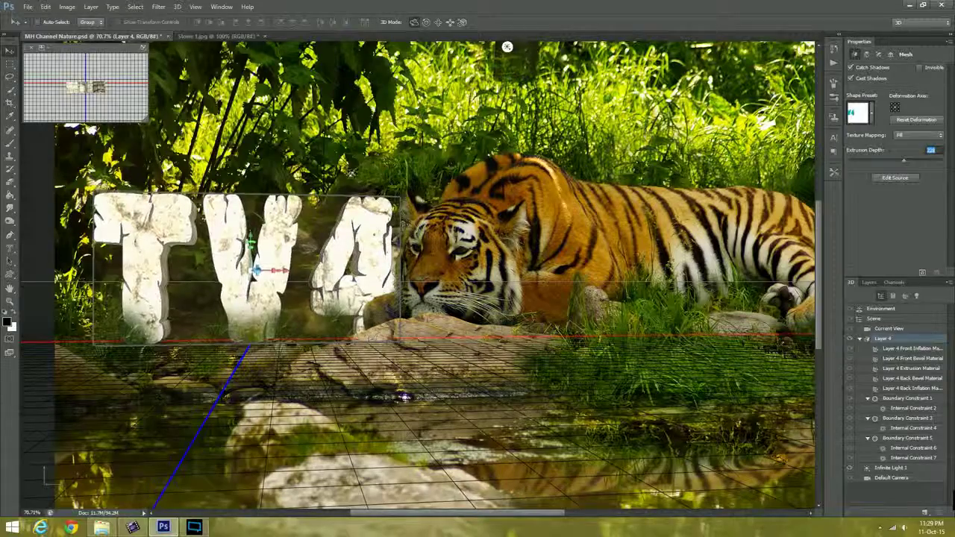
{"action": "left_click", "coordinate": [880, 57]}
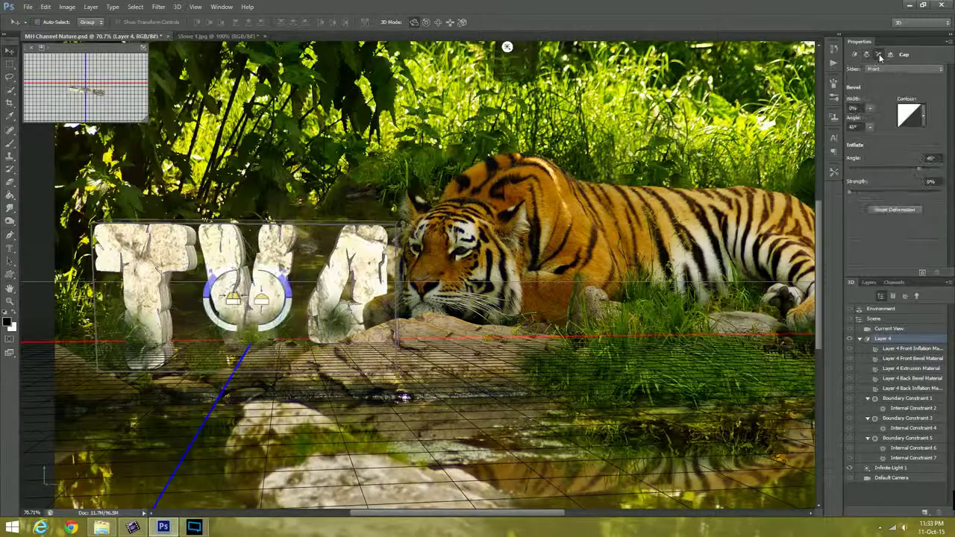
Select Infinite Light 1 and swing it along the top to reshade the TV4 letters
{"action": "left_click", "coordinate": [506, 47]}
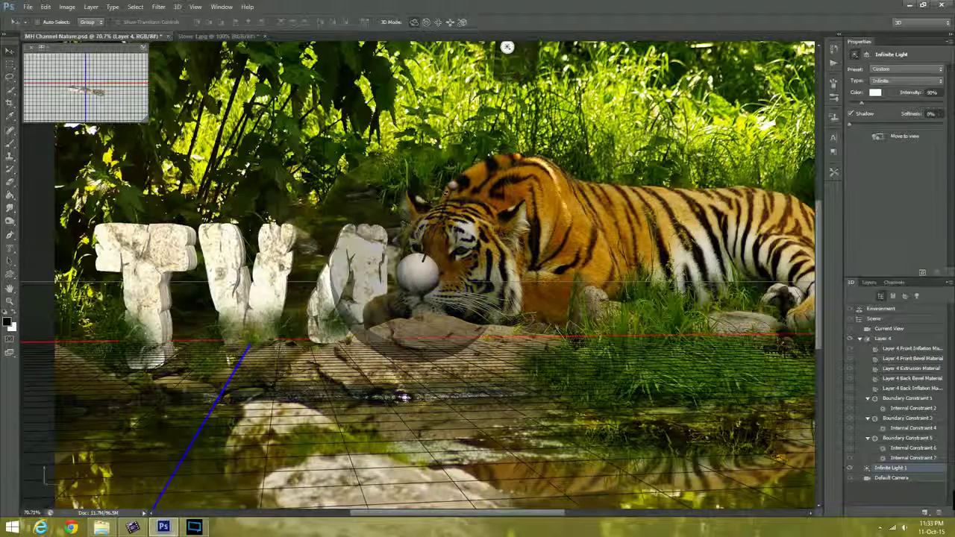
{"action": "mouse_move", "coordinate": [500, 47]}
{"action": "left_mouse_down"}
{"action": "mouse_move", "coordinate": [792, 47]}
{"action": "mouse_move", "coordinate": [248, 47]}
{"action": "mouse_move", "coordinate": [321, 198]}
{"action": "mouse_move", "coordinate": [286, 47]}
{"action": "left_mouse_up"}
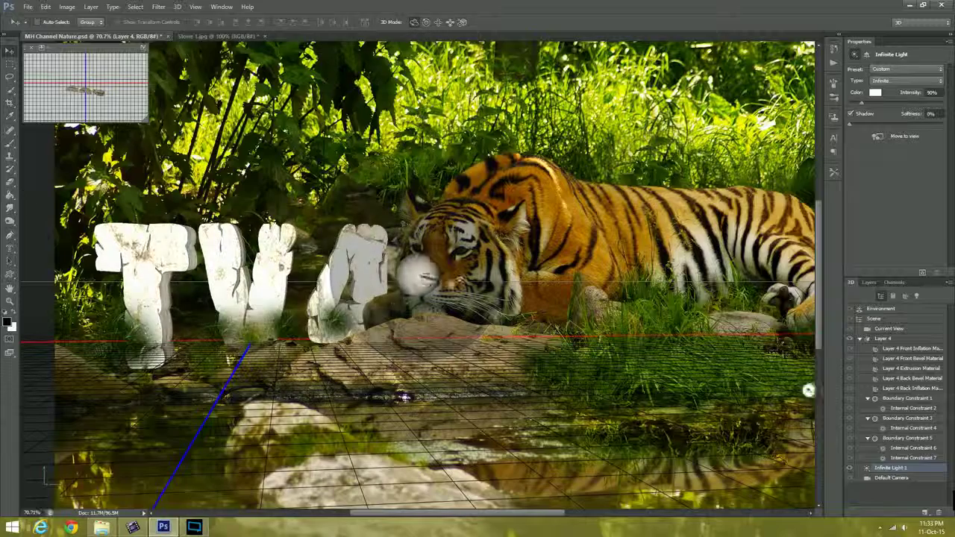
{"action": "mouse_move", "coordinate": [287, 47]}
{"action": "left_mouse_down"}
{"action": "mouse_move", "coordinate": [457, 47]}
{"action": "mouse_move", "coordinate": [435, 47]}
{"action": "left_mouse_up"}
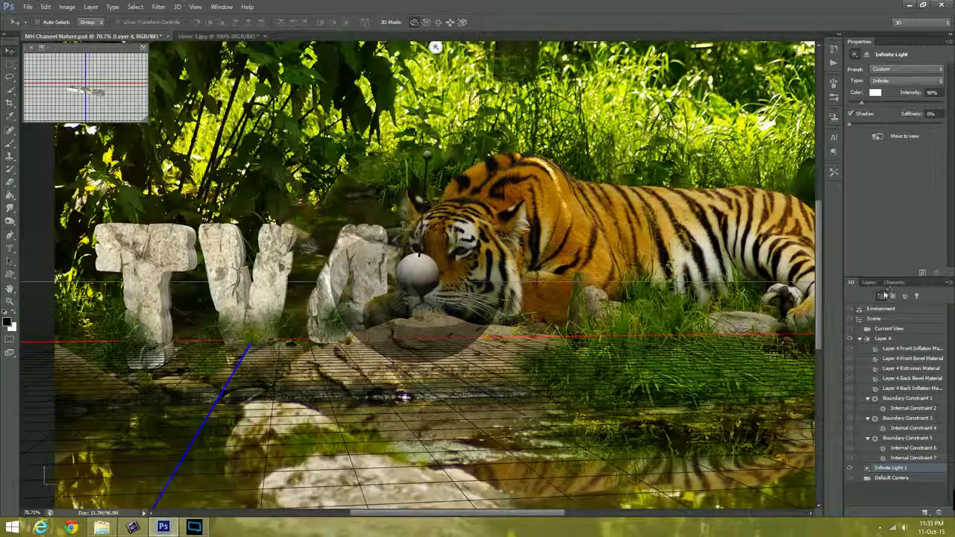
{"action": "left_click", "coordinate": [882, 338]}
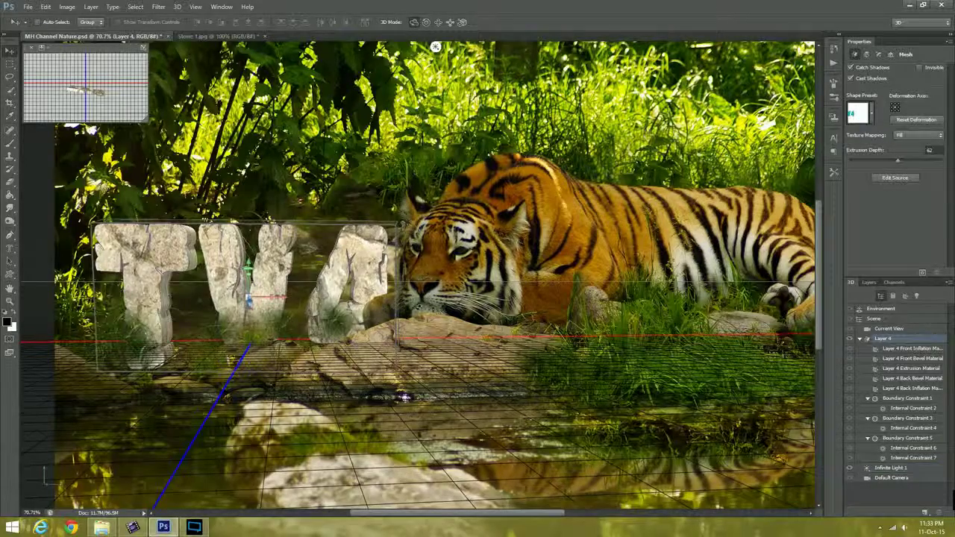
Rasterize the 3D TV4 letters on Layer 4 and move them up and left among the rocks
{"action": "left_click", "coordinate": [869, 284]}
{"action": "right_click", "coordinate": [908, 461]}
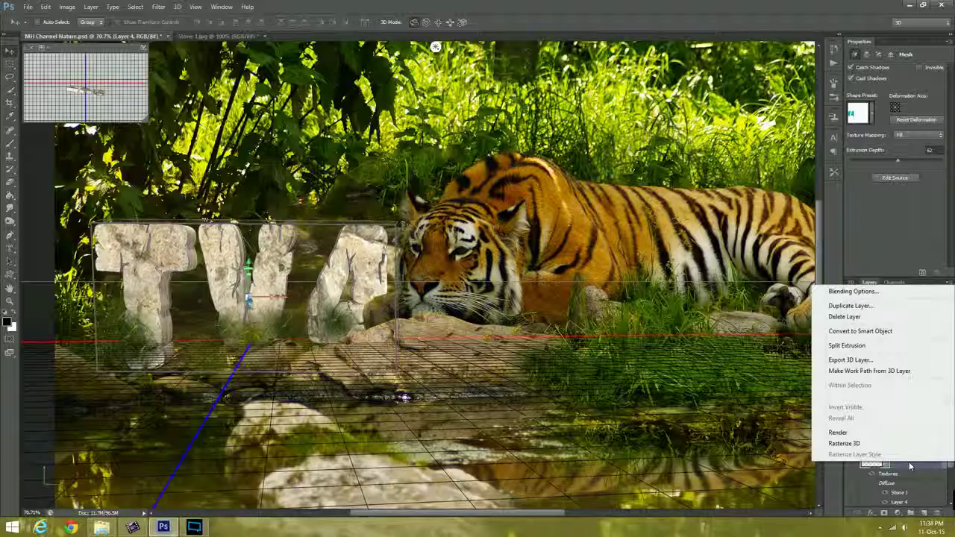
{"action": "left_click", "coordinate": [844, 444]}
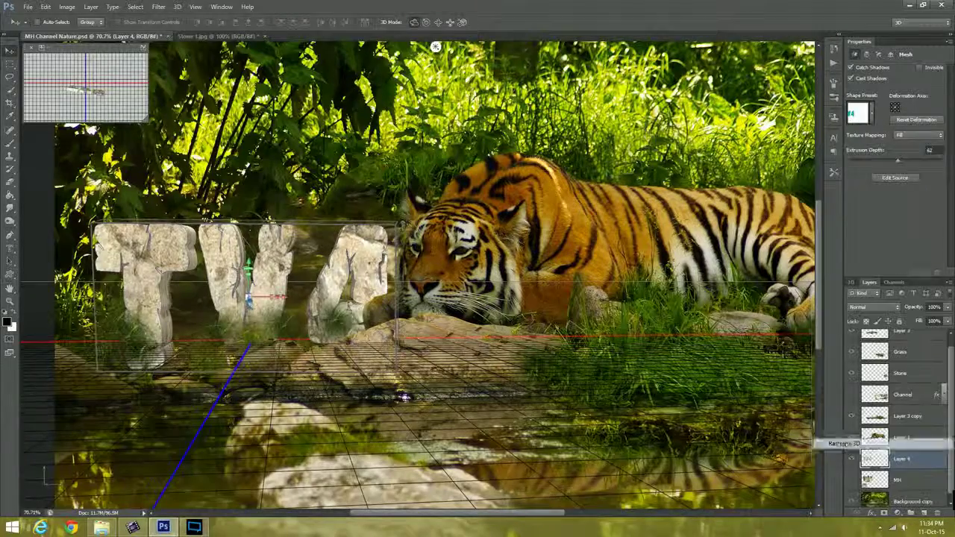
{"action": "left_click_drag", "start_coordinate": [273, 292], "coordinate": [254, 272]}
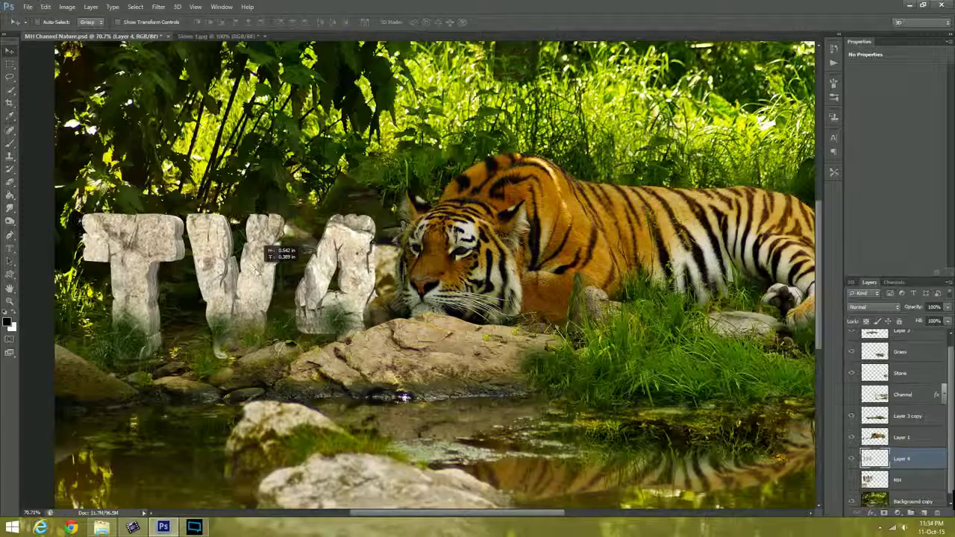
{"action": "left_click_drag", "start_coordinate": [254, 273], "coordinate": [257, 273]}
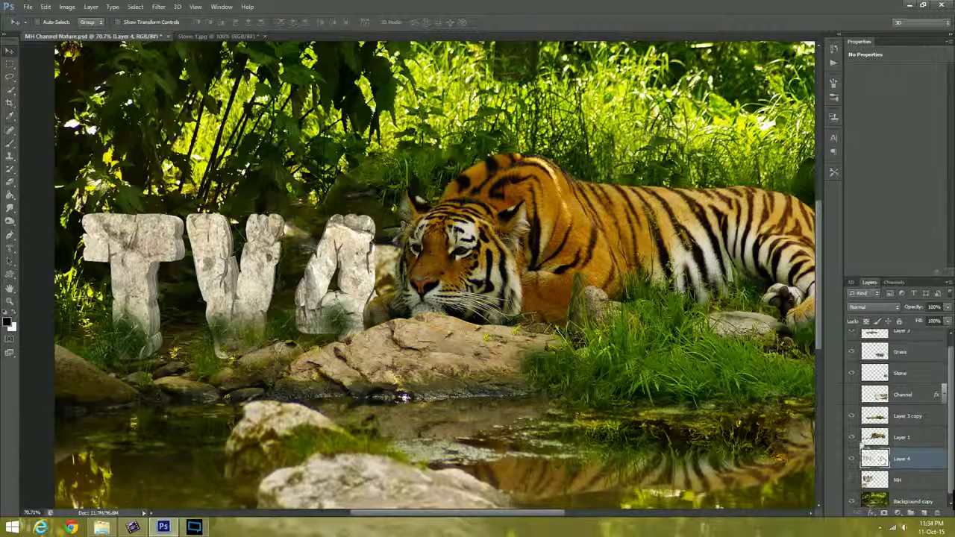
Toggle the Layer 3 copy, Stone and Grass layers to compare, then hide the letters layer
{"action": "left_click", "coordinate": [852, 419]}
{"action": "left_click", "coordinate": [852, 419]}
{"action": "double_click", "coordinate": [851, 419]}
{"action": "left_click", "coordinate": [852, 373]}
{"action": "left_click", "coordinate": [852, 351]}
{"action": "scroll", "coordinate": [852, 351], "scroll_direction": "down", "scroll_amount": 1}
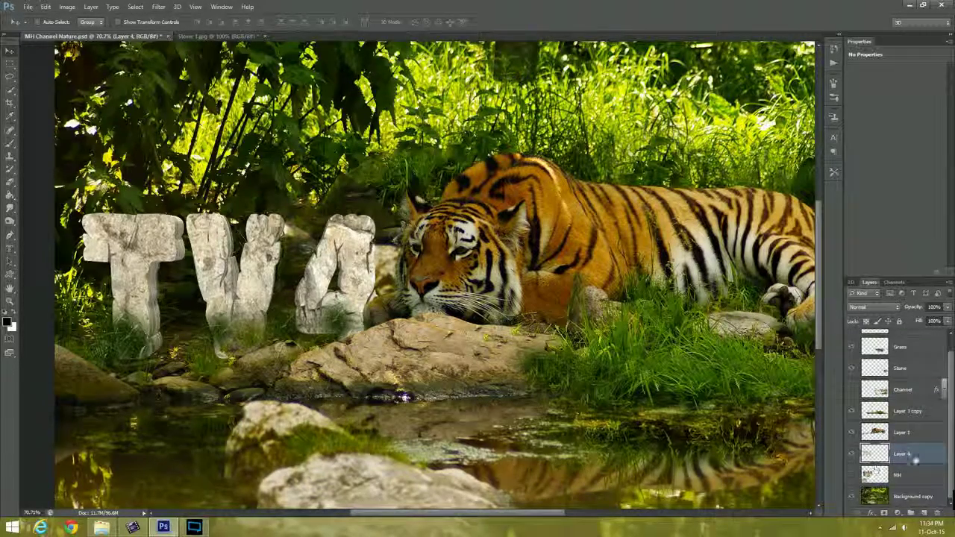
{"action": "left_click", "coordinate": [885, 456], "text": "ctrl"}
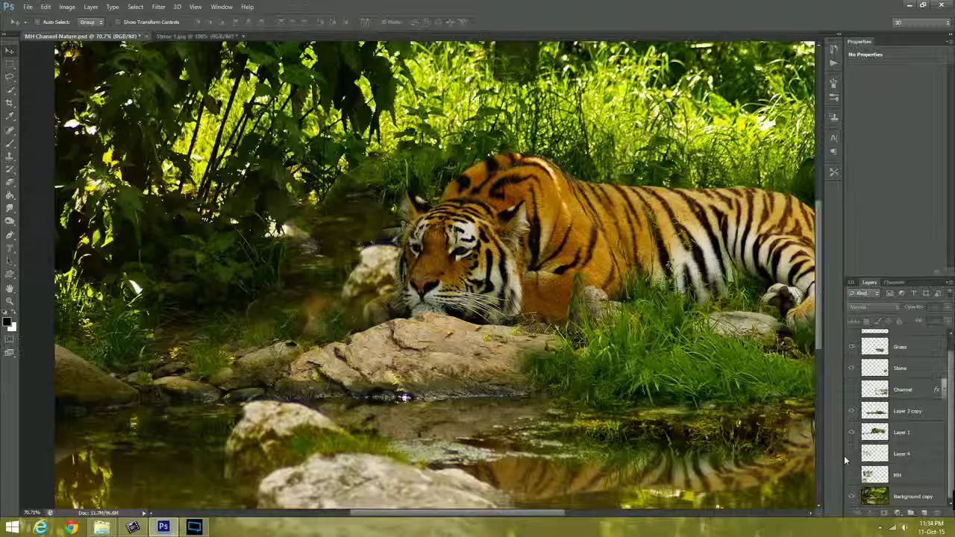
Check the MH layer's visibility, then delete the MH layer
{"action": "left_click", "coordinate": [853, 475]}
{"action": "left_click", "coordinate": [854, 475]}
{"action": "left_click", "coordinate": [911, 475]}
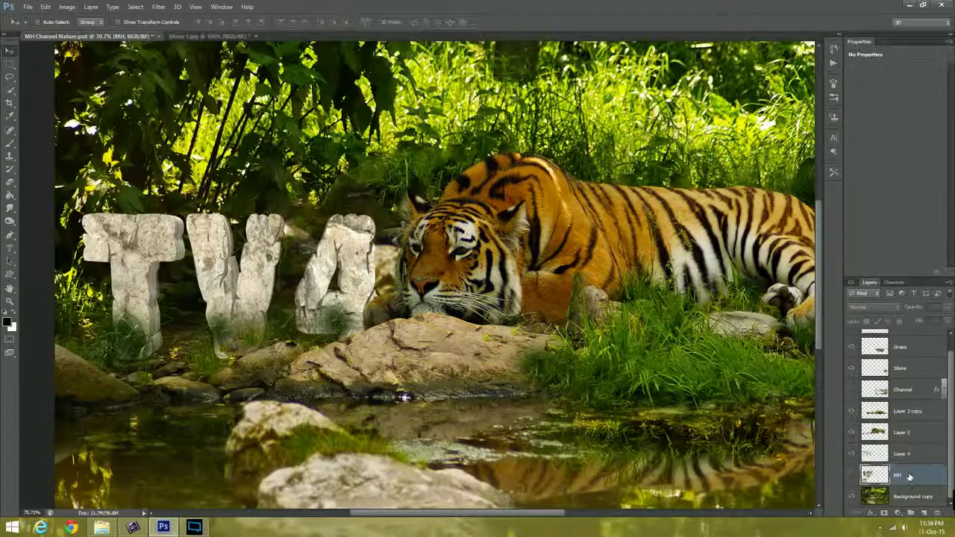
{"action": "key", "text": "Delete"}
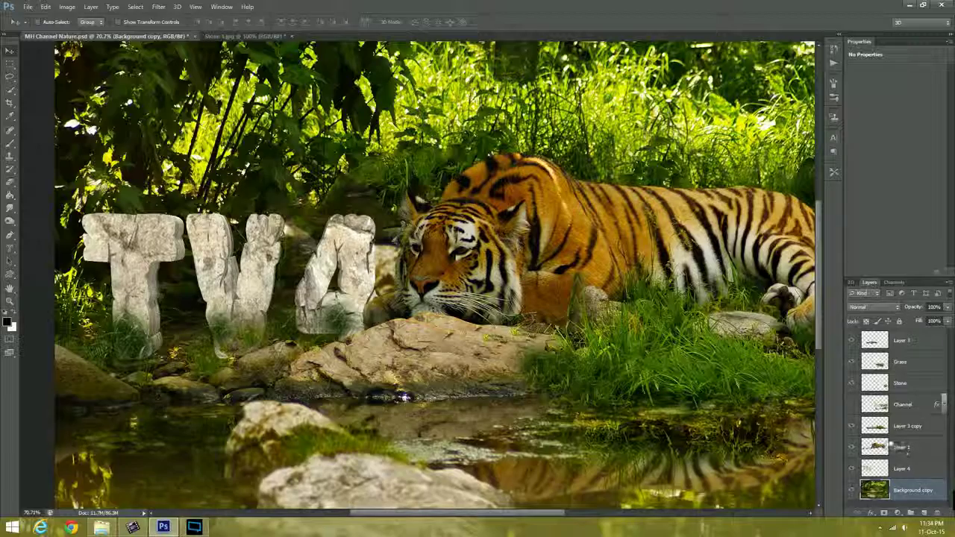
Delete the Channel layer, confirming with Yes, then select Layer 4 and bring up its options
{"action": "left_click", "coordinate": [903, 407]}
{"action": "right_click", "coordinate": [903, 407]}
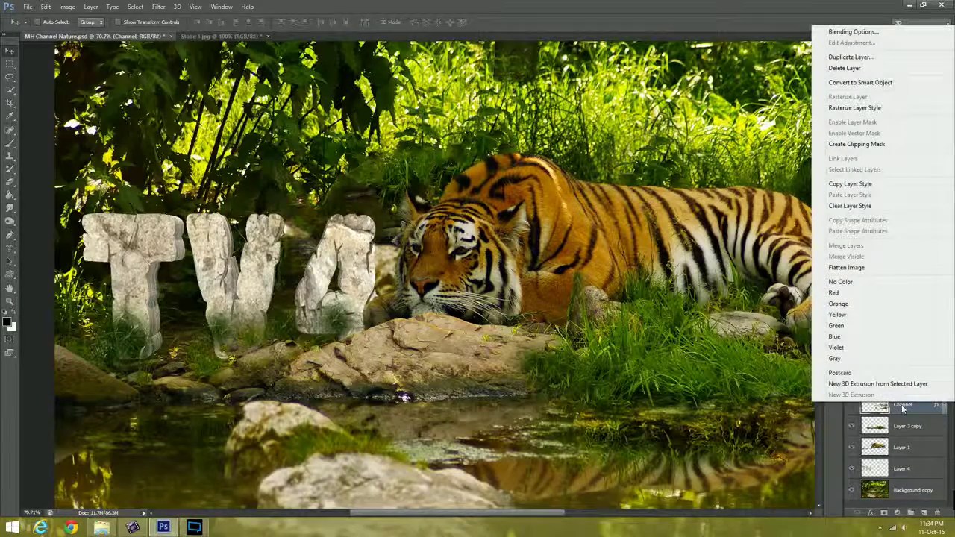
{"action": "left_click", "coordinate": [903, 407]}
{"action": "right_click", "coordinate": [901, 407]}
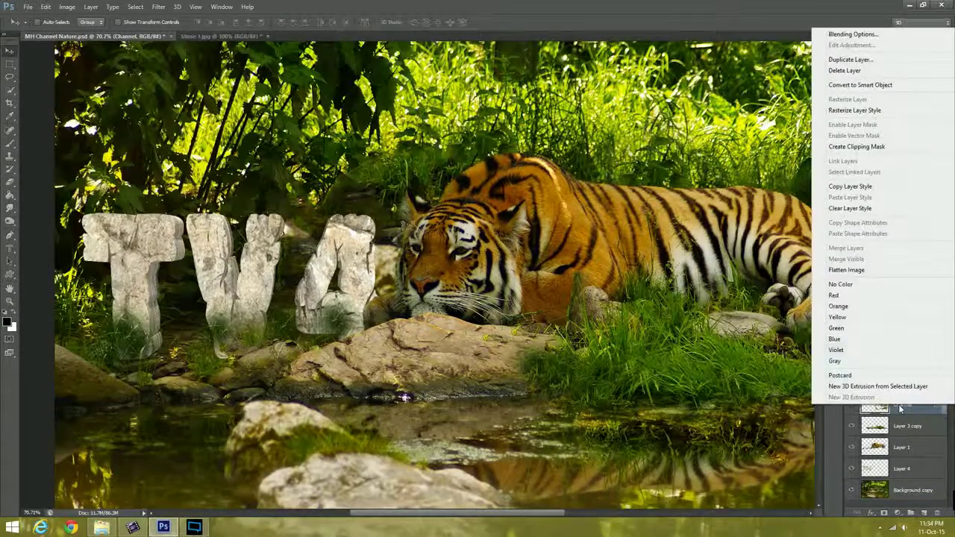
{"action": "left_click", "coordinate": [848, 72]}
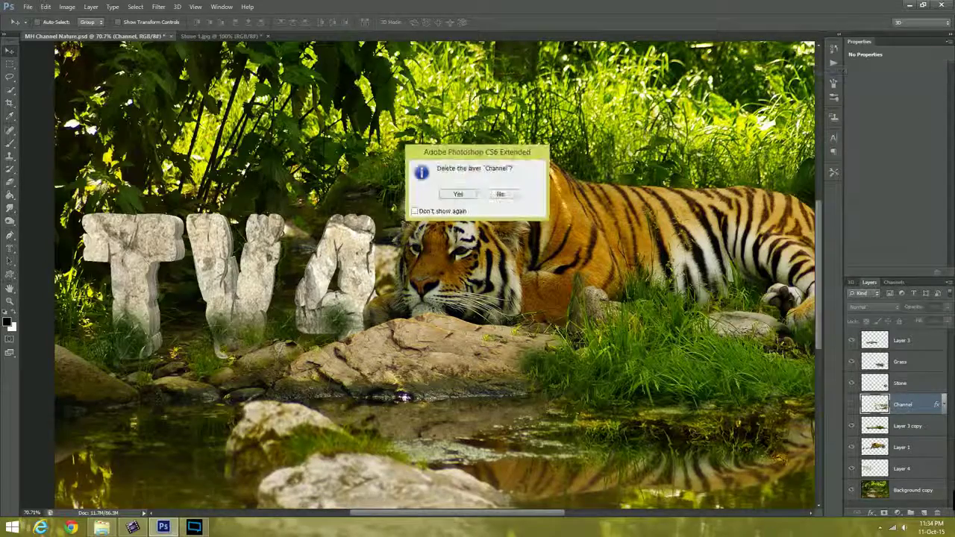
{"action": "left_click", "coordinate": [460, 195]}
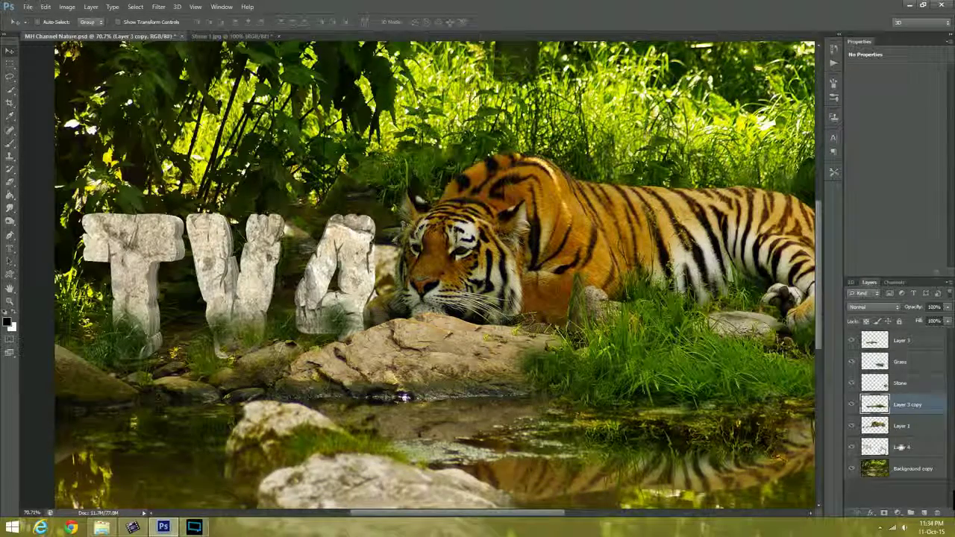
{"action": "left_click", "coordinate": [896, 448]}
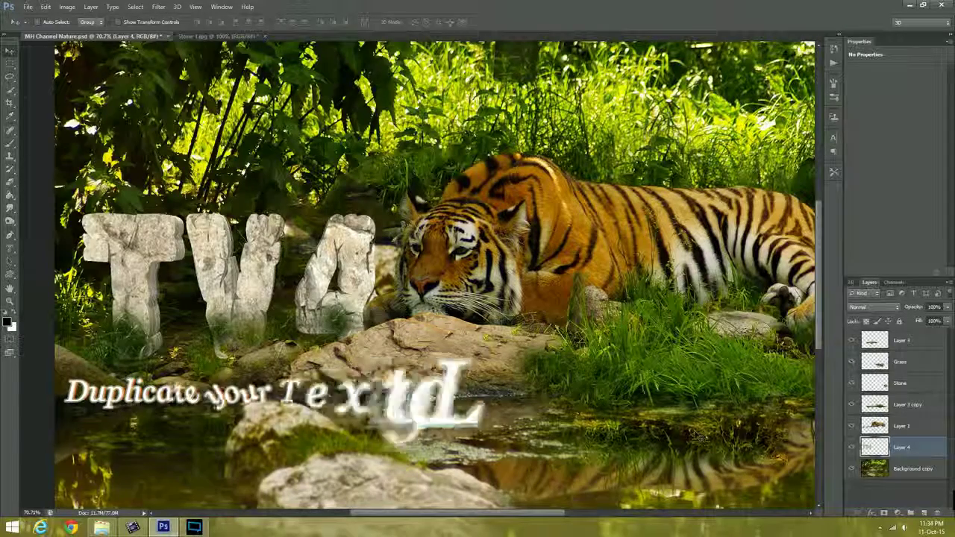
{"action": "right_click", "coordinate": [904, 447]}
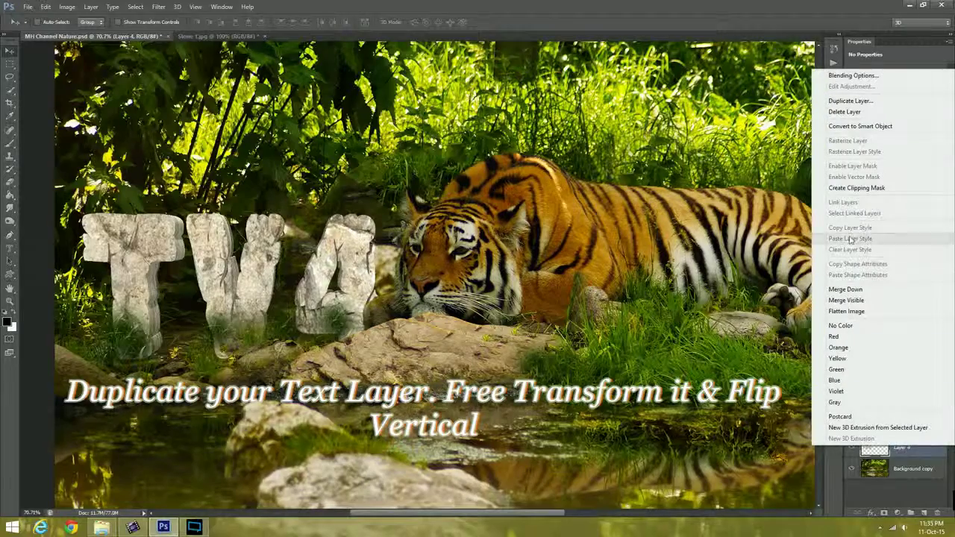
Duplicate Layer 4 and rename the copy 'Tv4 Shadow'
{"action": "left_click", "coordinate": [863, 102]}
{"action": "left_click", "coordinate": [673, 158]}
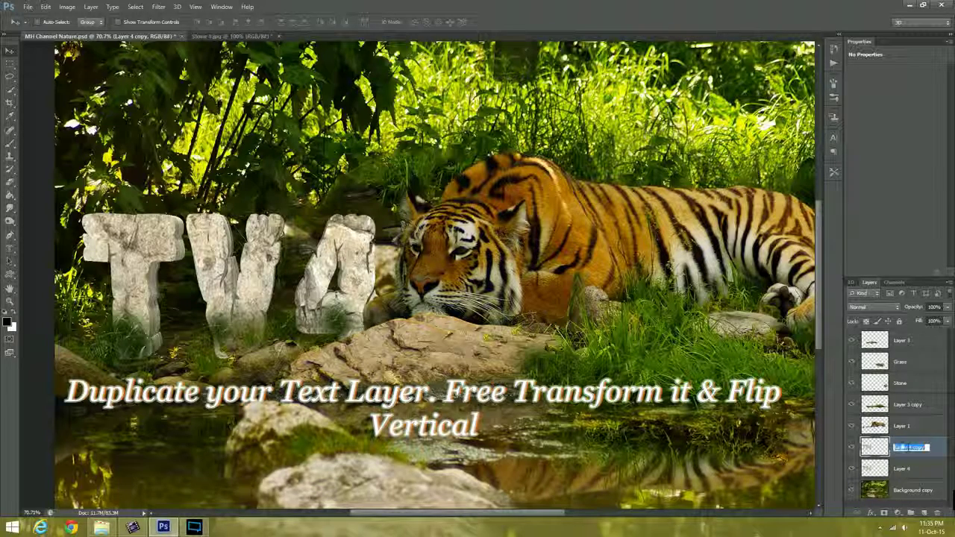
{"action": "type", "text": "R"}
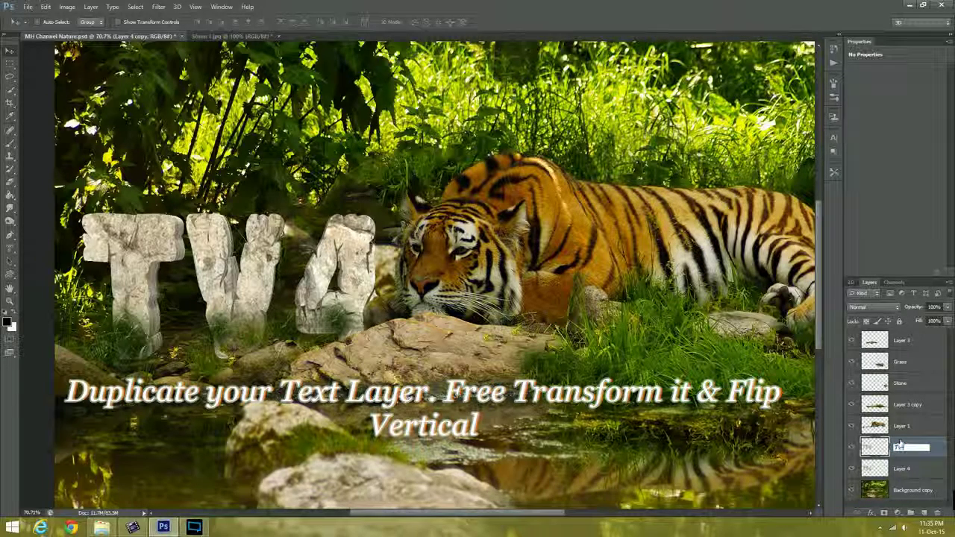
{"action": "type", "text": "e"}
{"action": "type", "text": " Shado"}
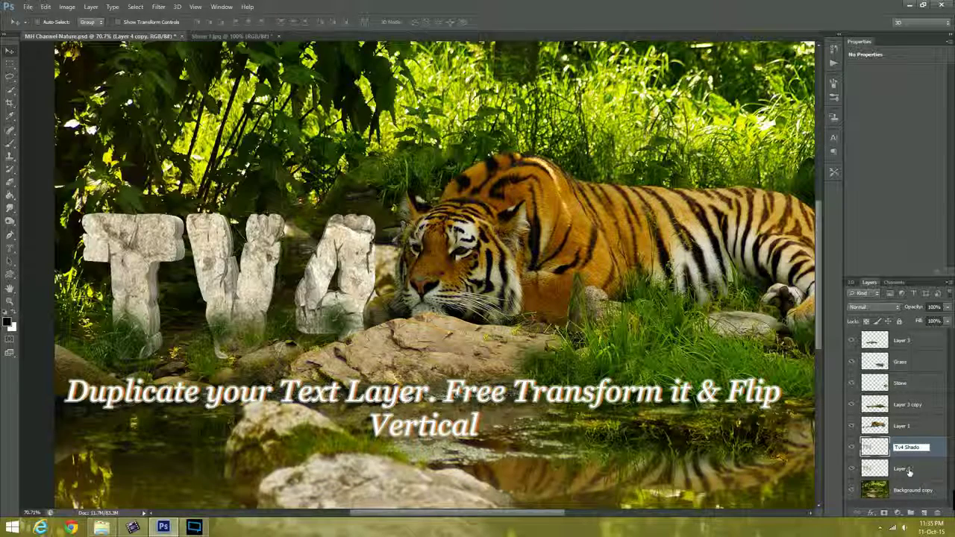
{"action": "type", "text": "w"}
{"action": "key", "text": "Return"}
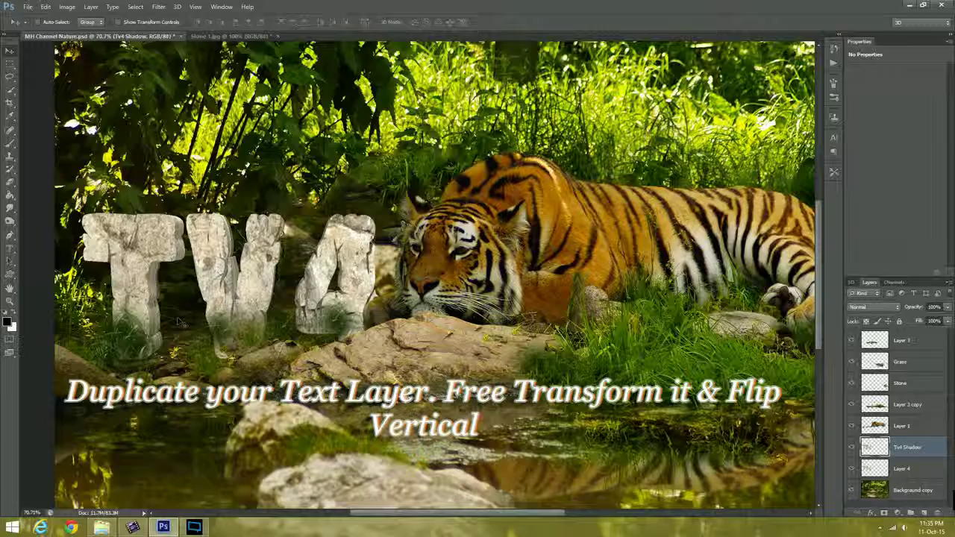
{"action": "left_click", "coordinate": [9, 63]}
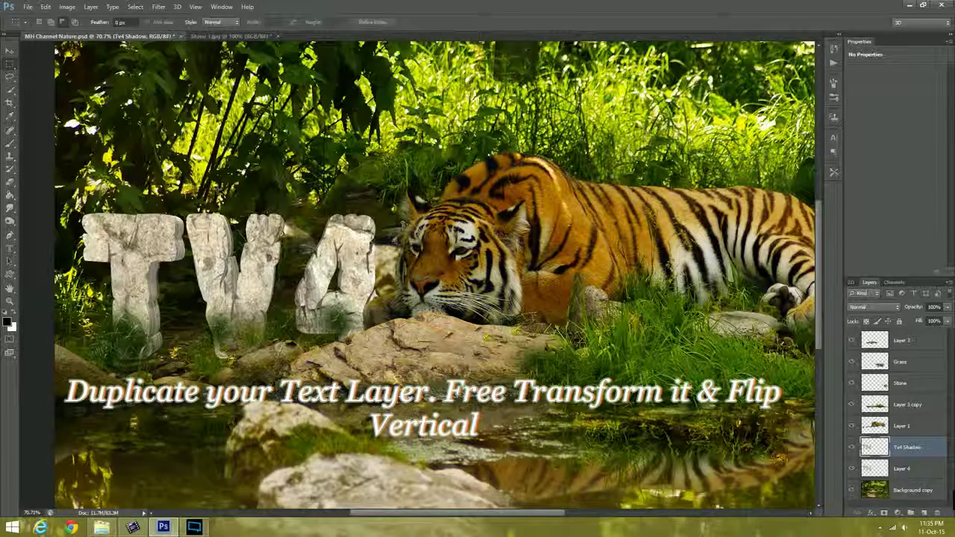
Flip the Tv4 Shadow copy vertically with Free Transform and move it below the upright letters
{"action": "right_click", "coordinate": [207, 277]}
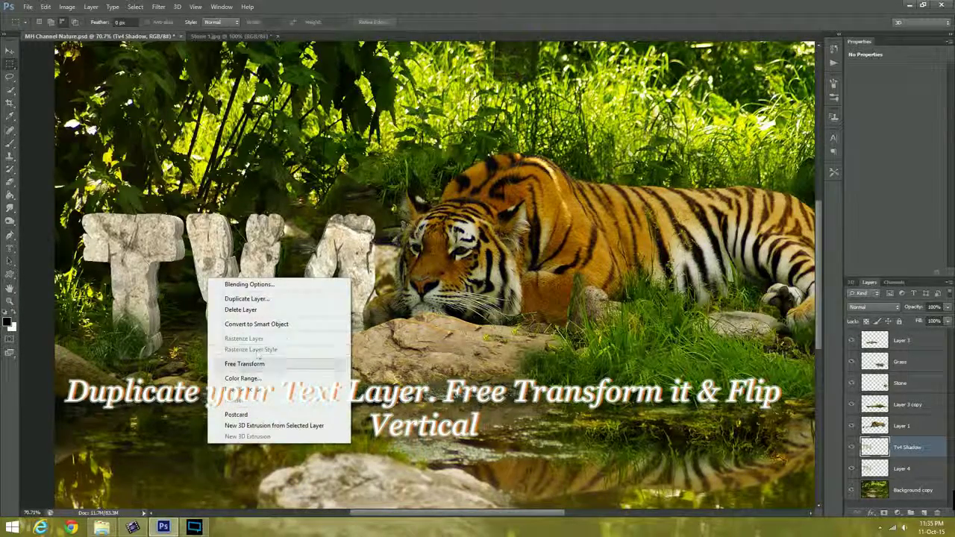
{"action": "left_click", "coordinate": [244, 363]}
{"action": "right_click", "coordinate": [249, 296]}
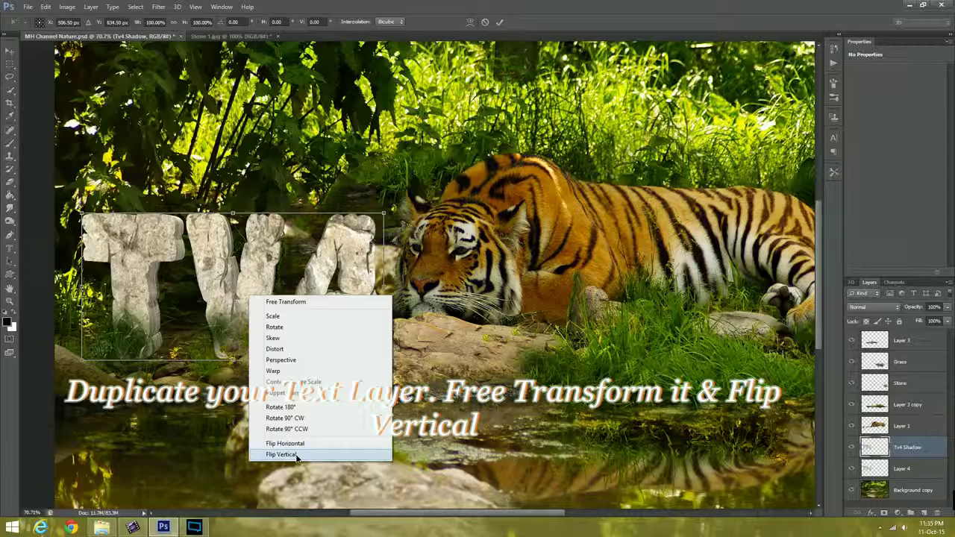
{"action": "left_click", "coordinate": [296, 455]}
{"action": "mouse_move", "coordinate": [224, 280]}
{"action": "left_mouse_down"}
{"action": "mouse_move", "coordinate": [243, 279]}
{"action": "mouse_move", "coordinate": [237, 393]}
{"action": "left_mouse_up"}
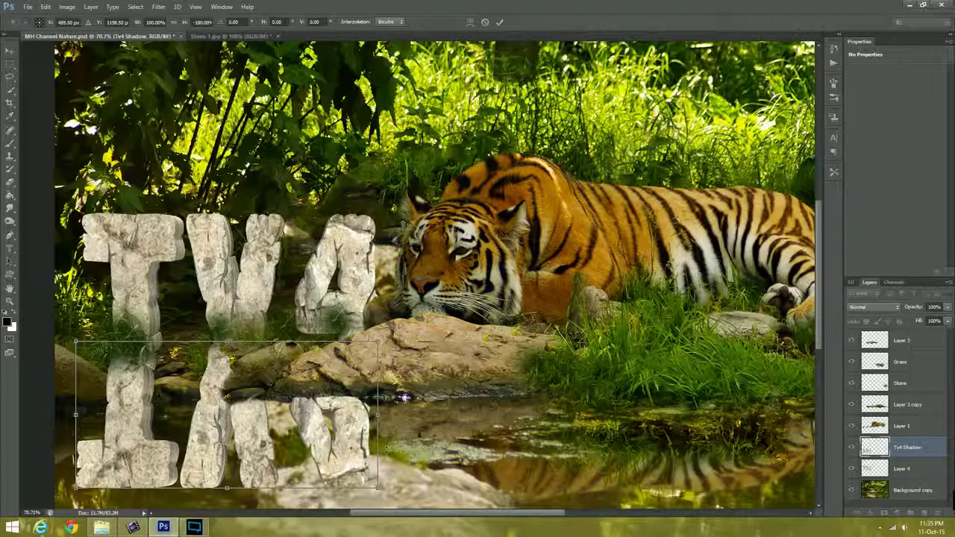
{"action": "key", "text": "Return"}
Hide Layer 3, the Stone, Layer 3 copy and Grass layers
{"action": "left_click", "coordinate": [851, 340]}
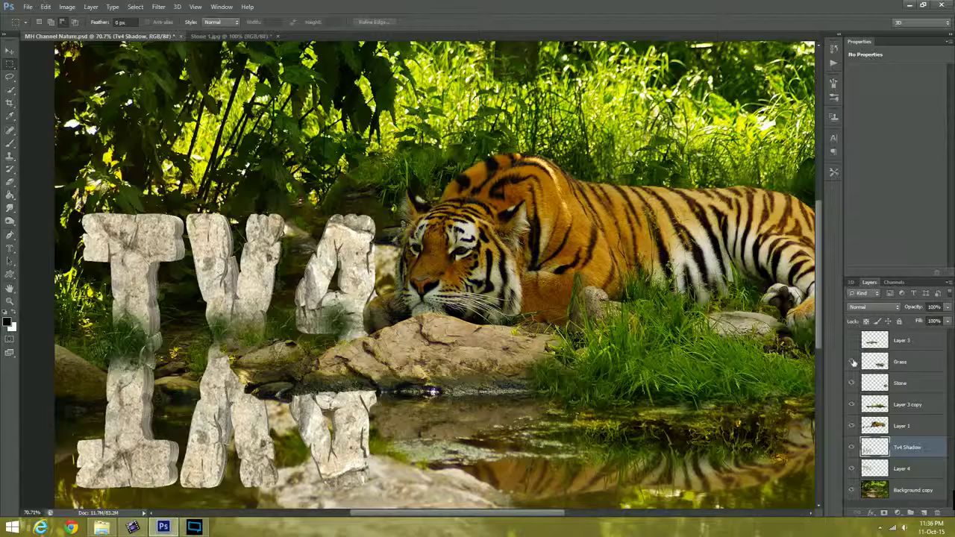
{"action": "left_click", "coordinate": [852, 383]}
{"action": "left_click", "coordinate": [851, 402]}
{"action": "left_click", "coordinate": [851, 424]}
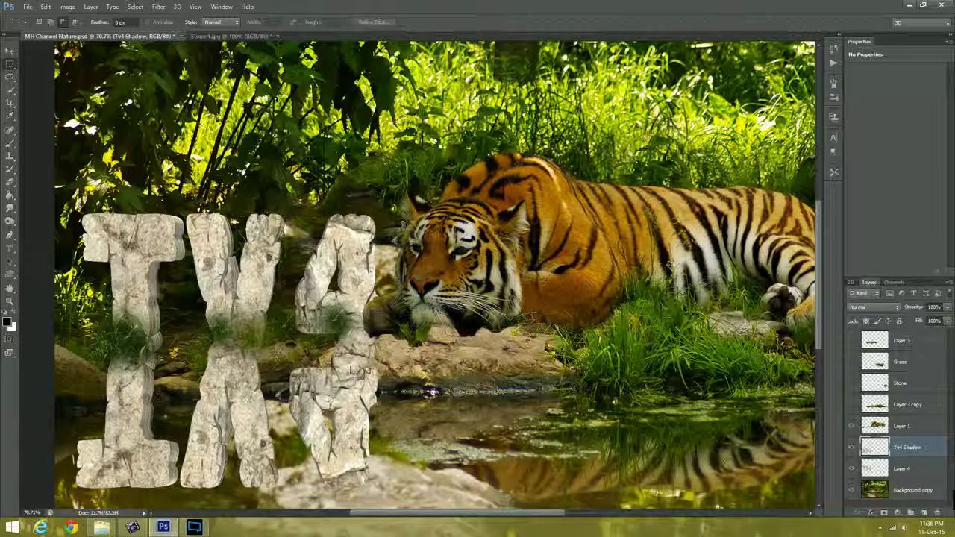
{"action": "left_click", "coordinate": [850, 405]}
{"action": "left_click", "coordinate": [849, 405]}
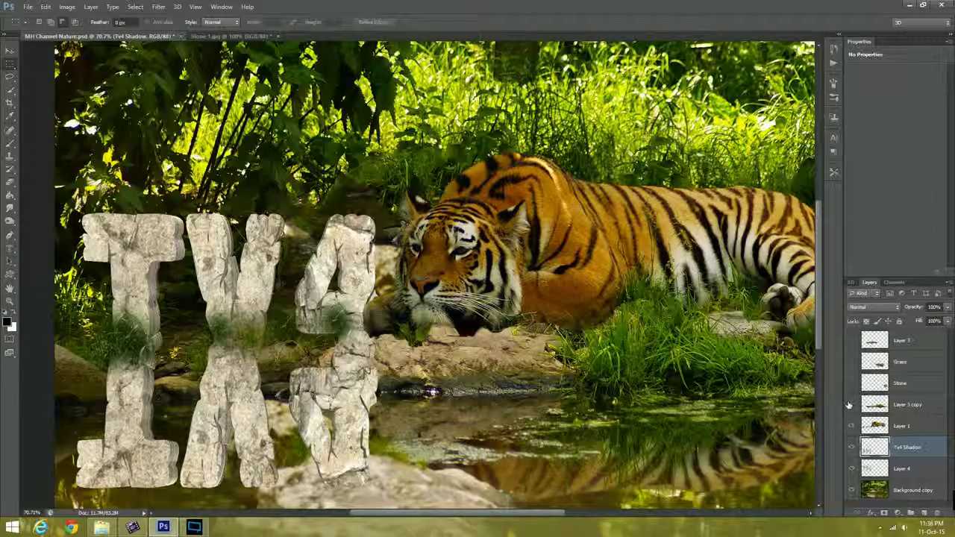
Select the Tv4 Shadow layer and hide the tiger layer (Layer 1)
{"action": "left_click", "coordinate": [851, 468]}
{"action": "left_click", "coordinate": [851, 468]}
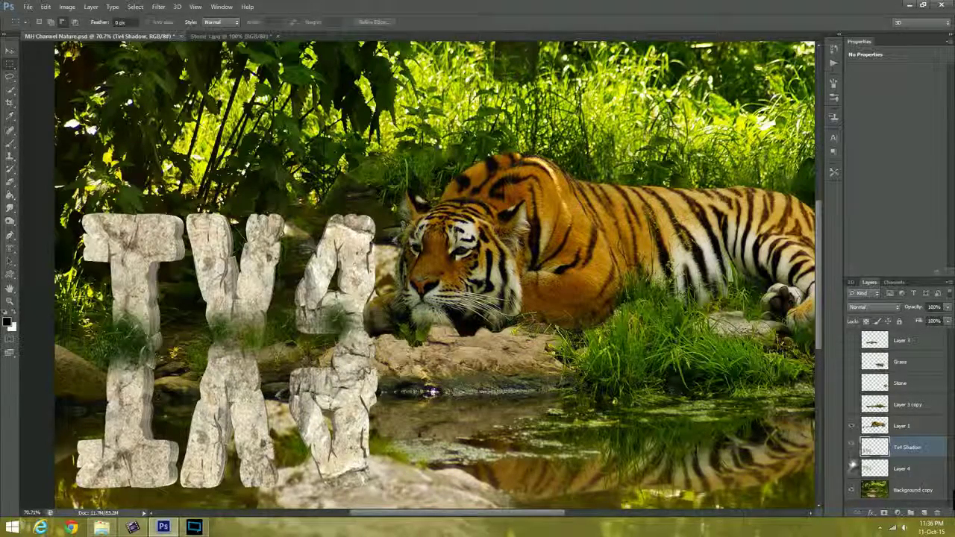
{"action": "left_click", "coordinate": [903, 468]}
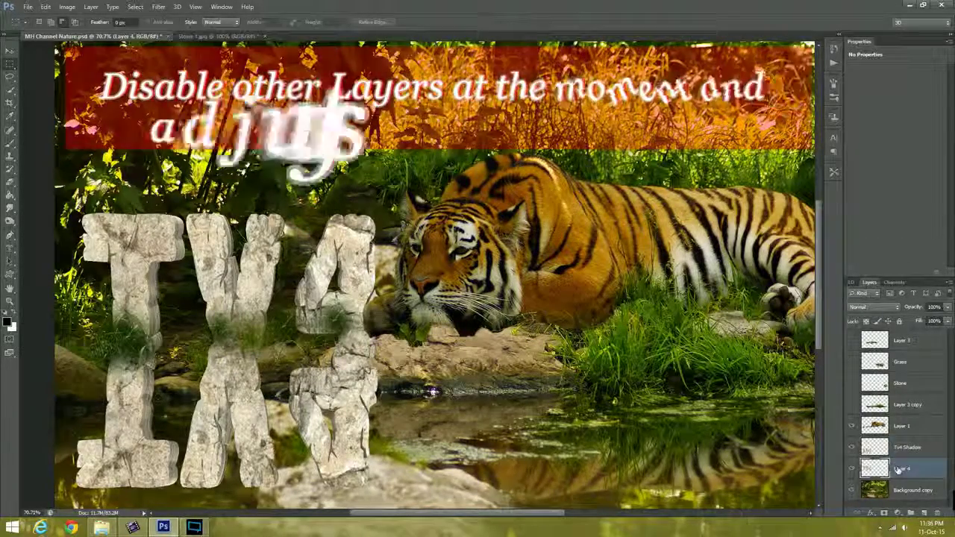
{"action": "left_click", "coordinate": [899, 449]}
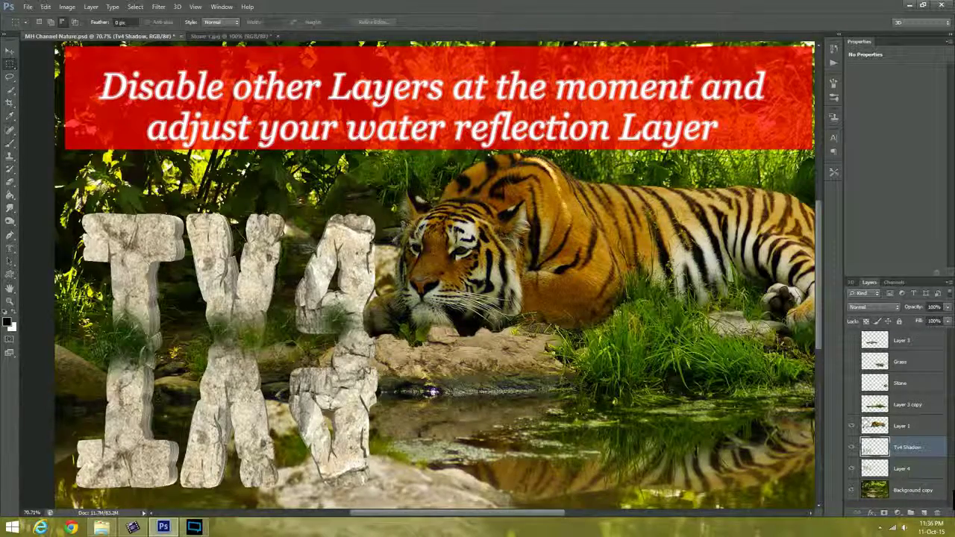
{"action": "left_click", "coordinate": [851, 427]}
{"action": "left_click", "coordinate": [851, 427]}
{"action": "left_click", "coordinate": [851, 427]}
{"action": "left_click", "coordinate": [851, 427]}
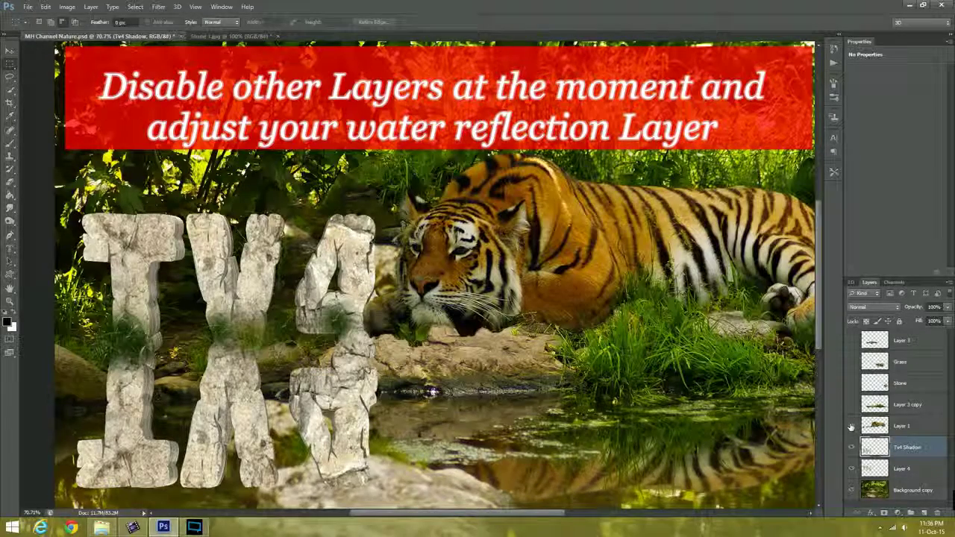
{"action": "left_click", "coordinate": [851, 426]}
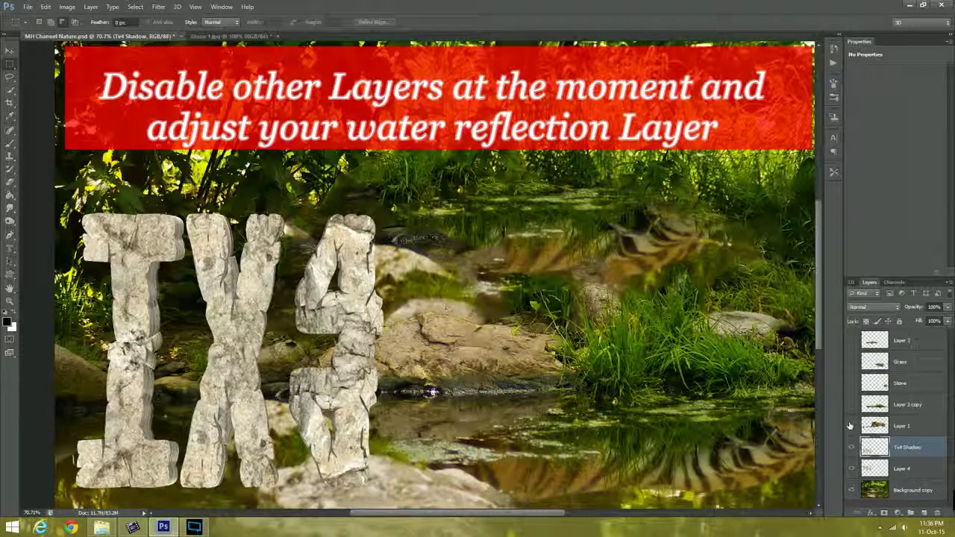
Start Free Transform on the reflected Tv4 Shadow letters
{"action": "scroll", "coordinate": [433, 298], "scroll_direction": "down", "scroll_amount": 2}
{"action": "scroll", "coordinate": [433, 298], "scroll_direction": "down", "scroll_amount": 1}
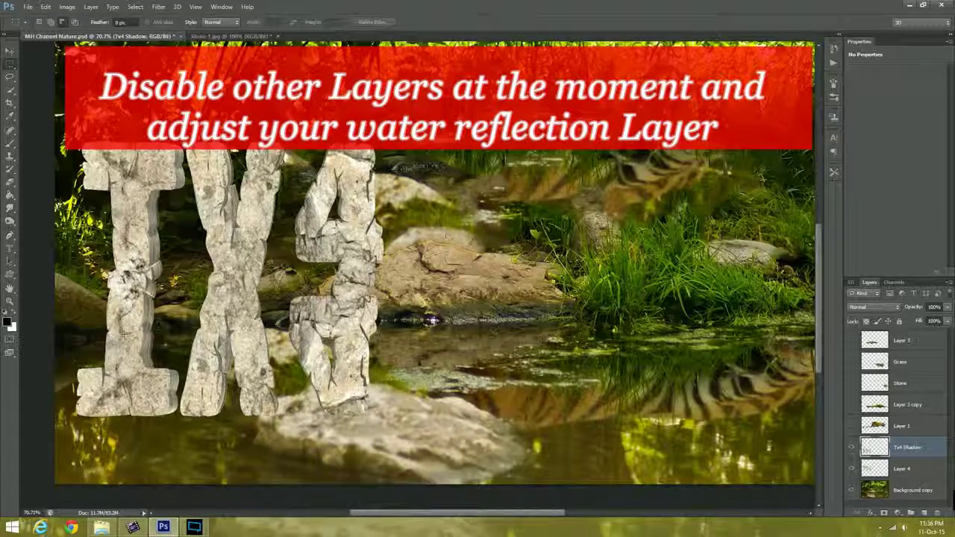
{"action": "right_click", "coordinate": [131, 328]}
{"action": "left_click", "coordinate": [179, 418]}
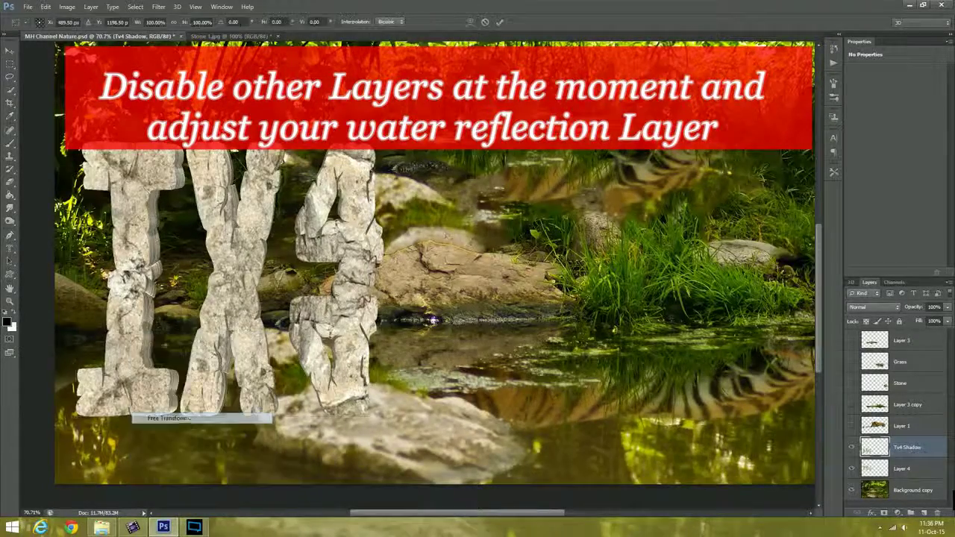
Distort the reflection: level its top corners under the letters and raise its bottom edge to shorten it
{"action": "right_click", "coordinate": [143, 306]}
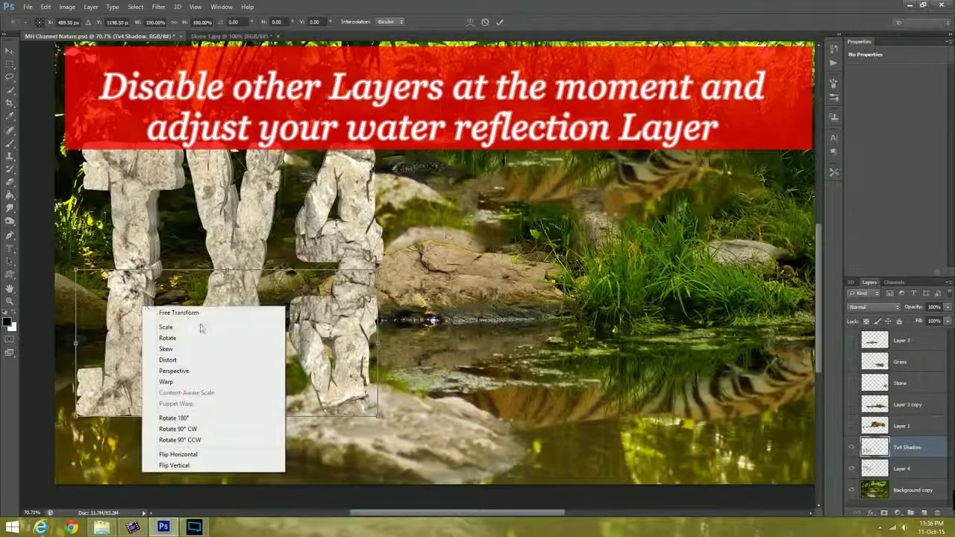
{"action": "left_click", "coordinate": [180, 361]}
{"action": "left_click_drag", "start_coordinate": [79, 328], "coordinate": [90, 291]}
{"action": "left_click_drag", "start_coordinate": [382, 274], "coordinate": [388, 287]}
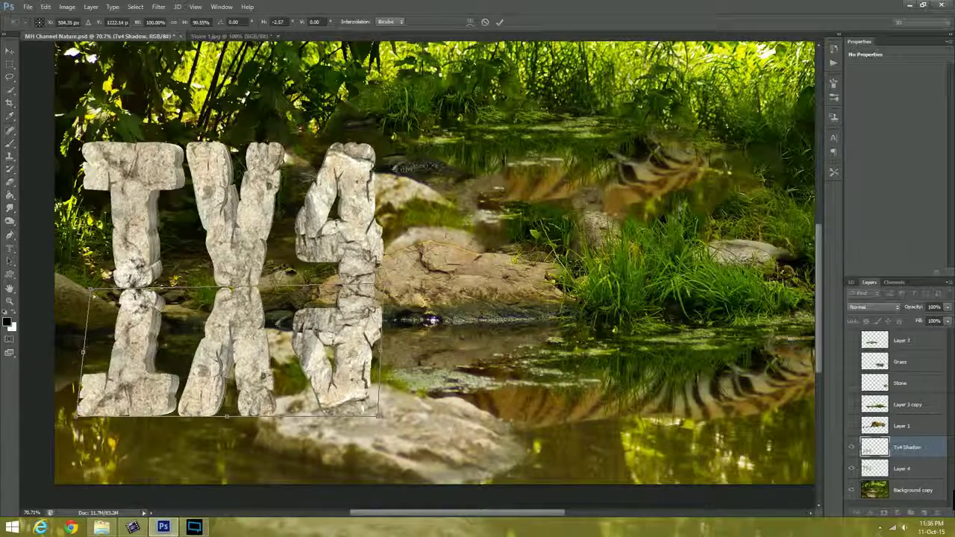
{"action": "left_click_drag", "start_coordinate": [226, 416], "coordinate": [226, 383]}
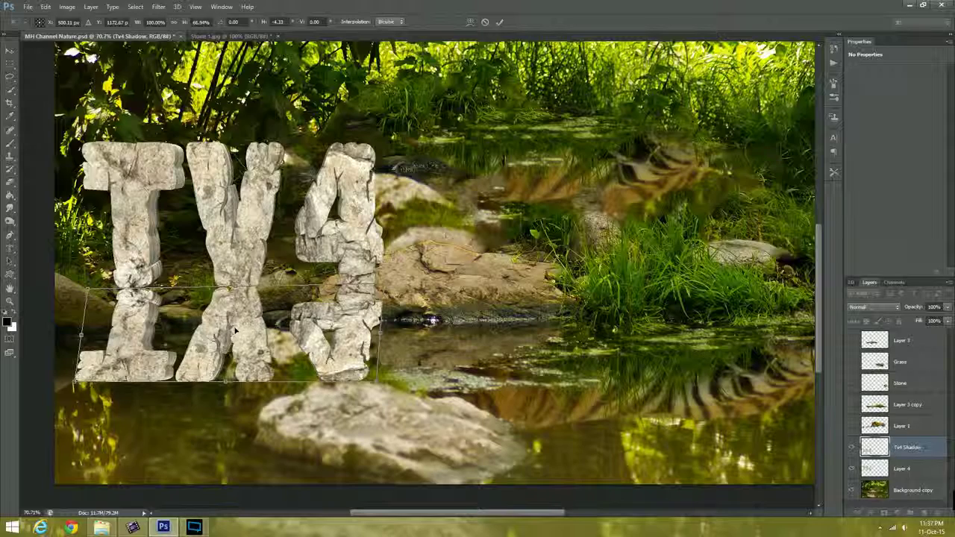
{"action": "key", "text": "Return"}
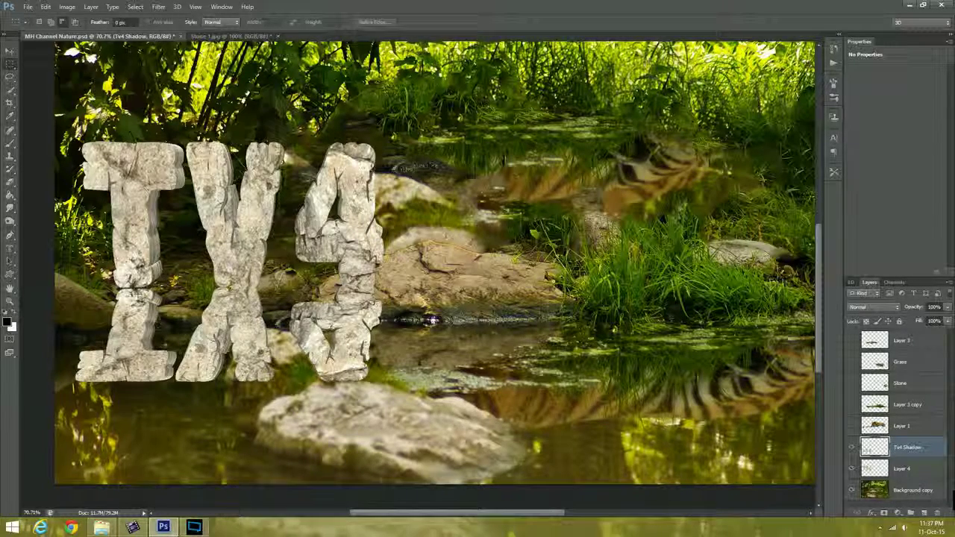
Apply the Ripple filter at Medium size with a larger amount to the Tv4 Shadow reflection
{"action": "left_click", "coordinate": [154, 9]}
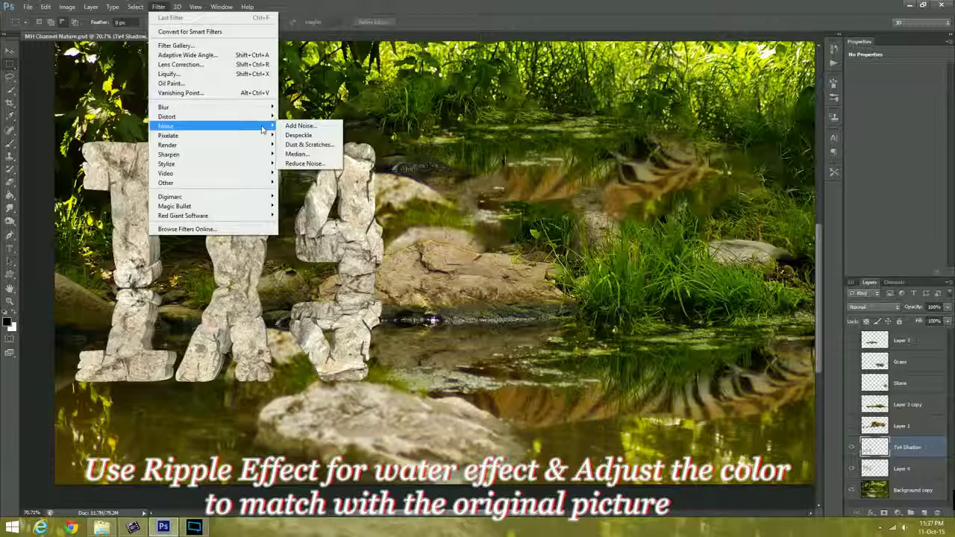
{"action": "mouse_move", "coordinate": [213, 117]}
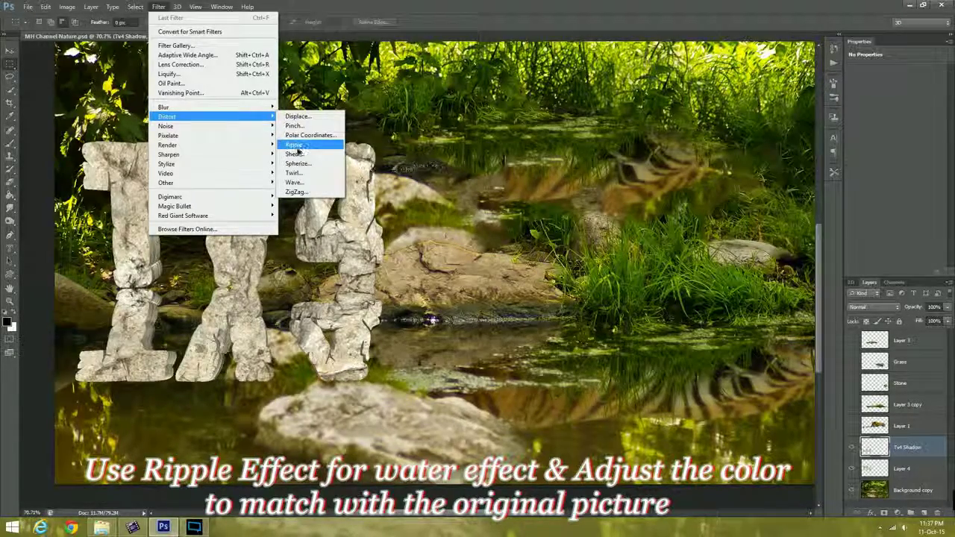
{"action": "left_click", "coordinate": [297, 146]}
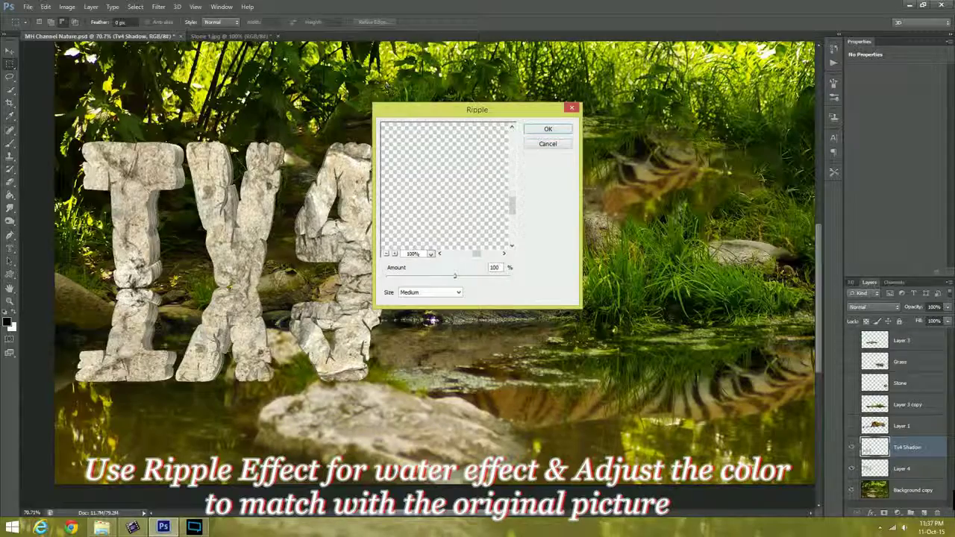
{"action": "left_click", "coordinate": [430, 253]}
{"action": "left_click", "coordinate": [422, 137]}
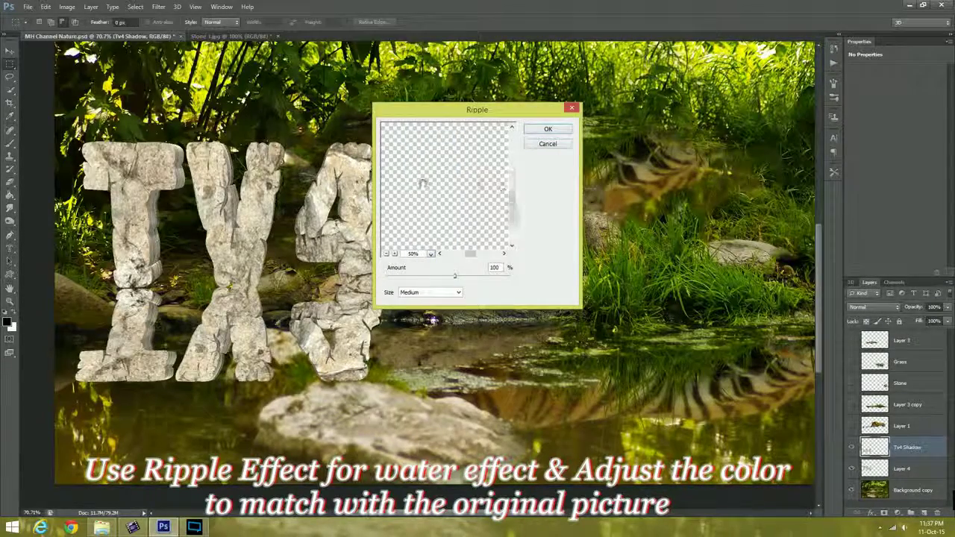
{"action": "left_click_drag", "start_coordinate": [418, 220], "coordinate": [449, 210]}
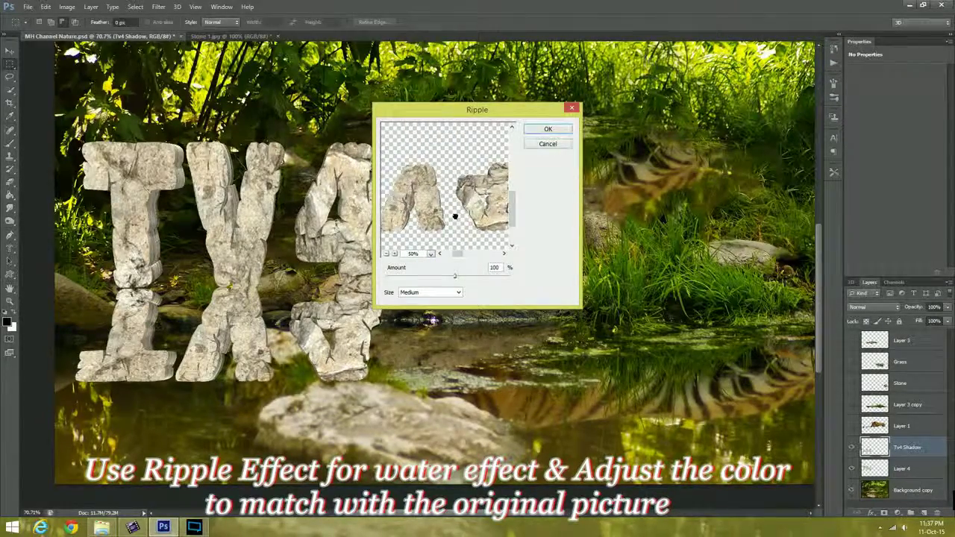
{"action": "left_click_drag", "start_coordinate": [455, 277], "coordinate": [448, 276]}
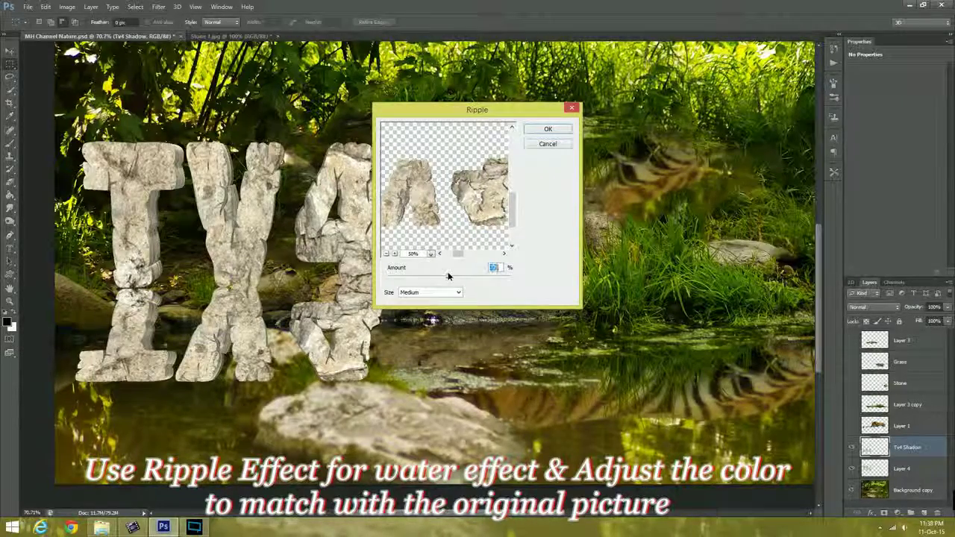
{"action": "key", "text": "Return"}
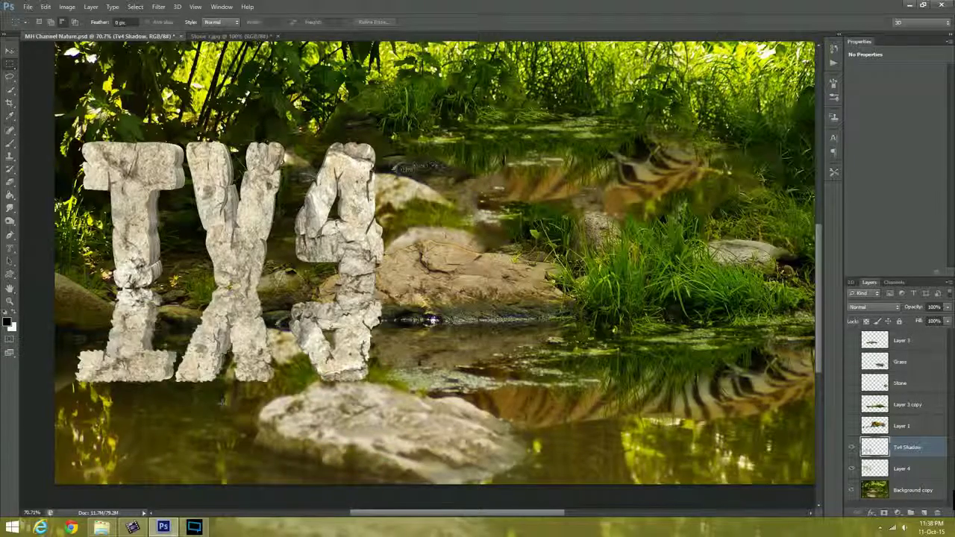
Squash the rippled reflection to about 84% height and nudge it slightly up
{"action": "right_click", "coordinate": [251, 349]}
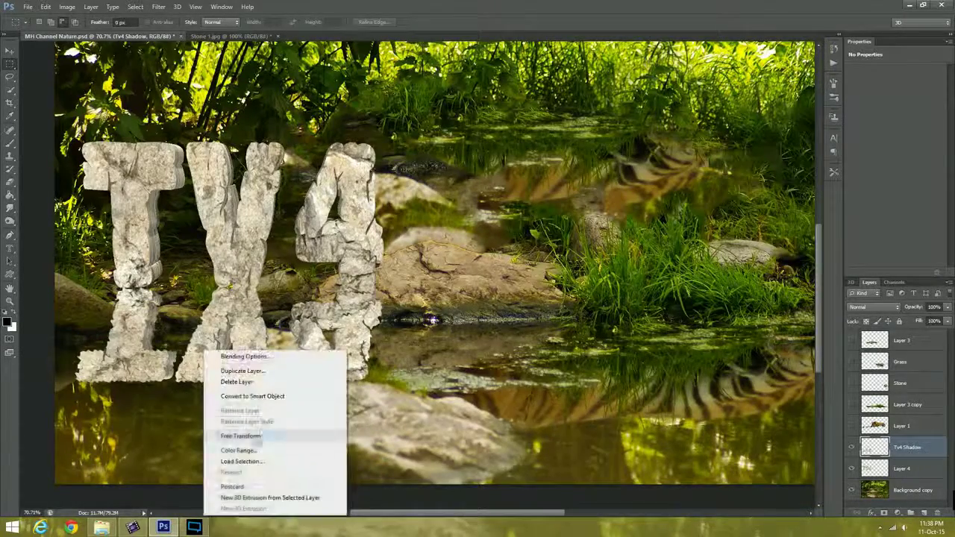
{"action": "left_click", "coordinate": [272, 435]}
{"action": "right_click", "coordinate": [229, 345]}
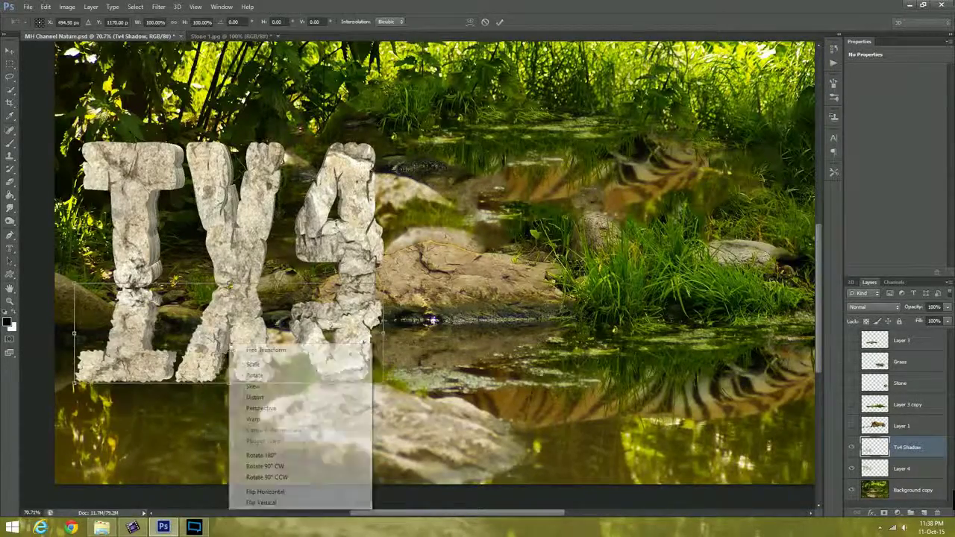
{"action": "left_click", "coordinate": [255, 397]}
{"action": "left_click_drag", "start_coordinate": [230, 283], "coordinate": [230, 300]}
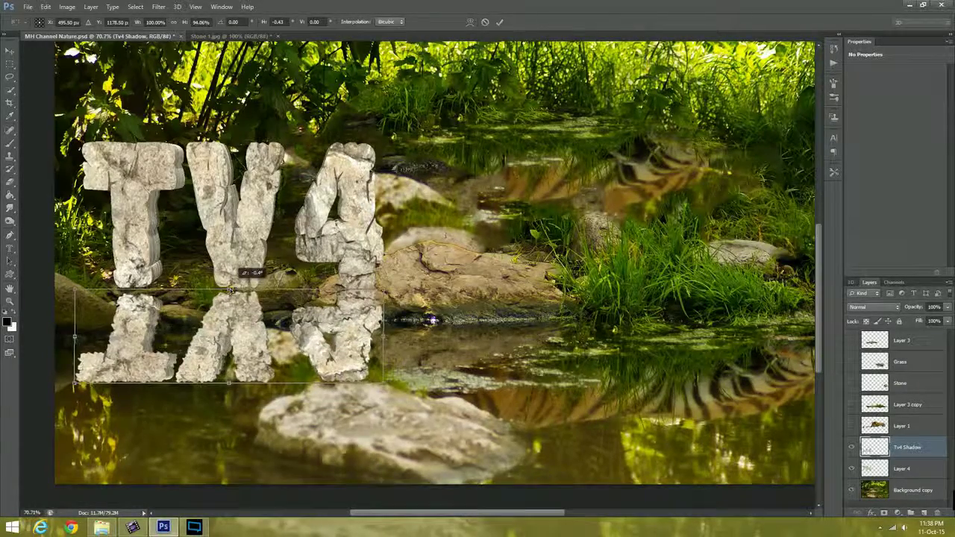
{"action": "left_click_drag", "start_coordinate": [238, 336], "coordinate": [234, 328]}
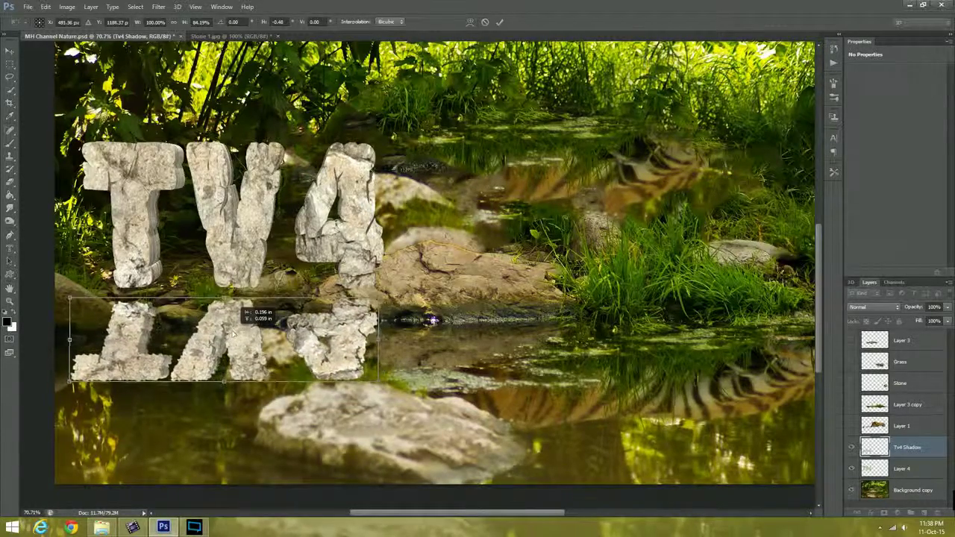
{"action": "key", "text": "Return"}
Erase the top of the reflection with the Eraser Tool so it sits only in the water
{"action": "left_click", "coordinate": [9, 180]}
{"action": "mouse_move", "coordinate": [132, 298]}
{"action": "left_mouse_down"}
{"action": "mouse_move", "coordinate": [135, 308]}
{"action": "mouse_move", "coordinate": [113, 306]}
{"action": "mouse_move", "coordinate": [127, 317]}
{"action": "mouse_move", "coordinate": [112, 335]}
{"action": "mouse_move", "coordinate": [187, 309]}
{"action": "mouse_move", "coordinate": [366, 306]}
{"action": "mouse_move", "coordinate": [264, 298]}
{"action": "mouse_move", "coordinate": [365, 320]}
{"action": "mouse_move", "coordinate": [328, 316]}
{"action": "left_mouse_up"}
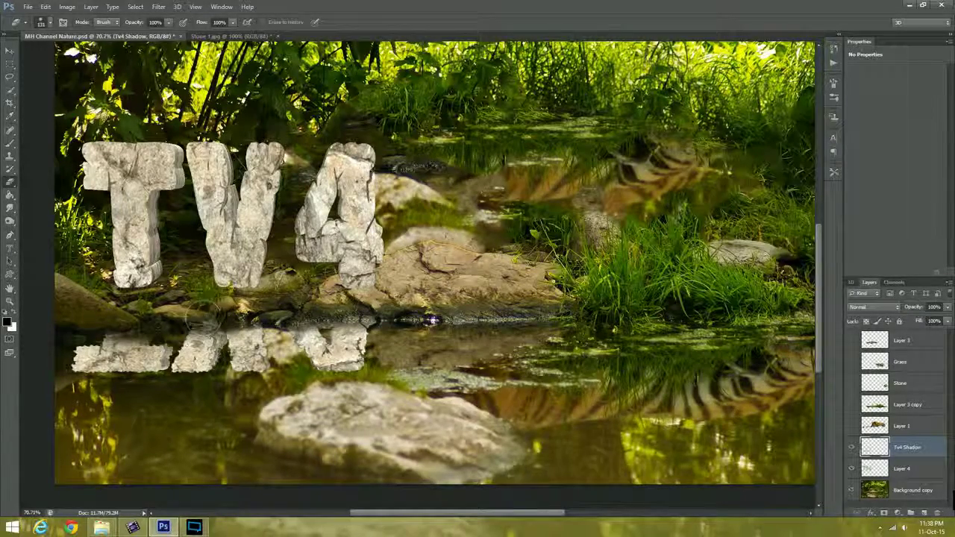
{"action": "left_click", "coordinate": [10, 50]}
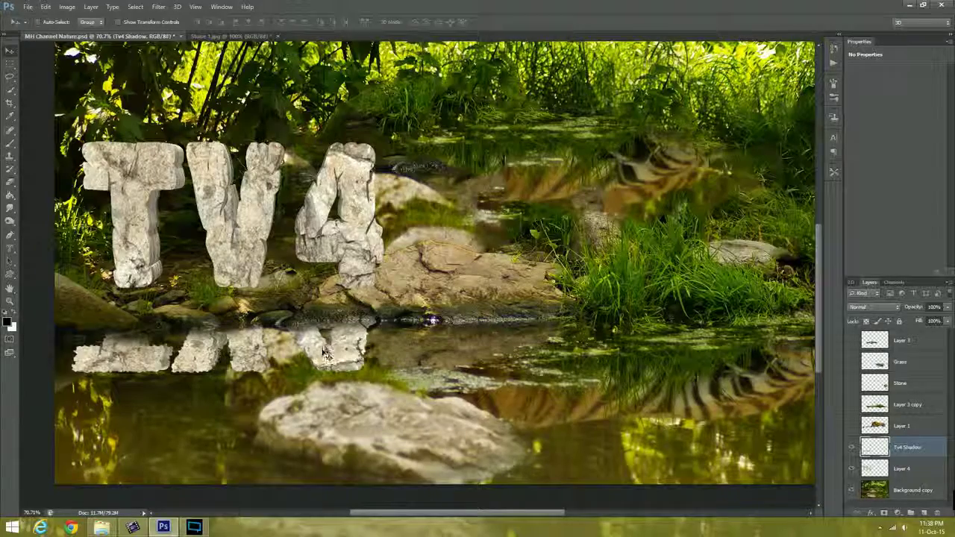
Apply Color Balance to the reflection: Midtones red +55, Shadows yellow -52
{"action": "key", "text": "ctrl+b"}
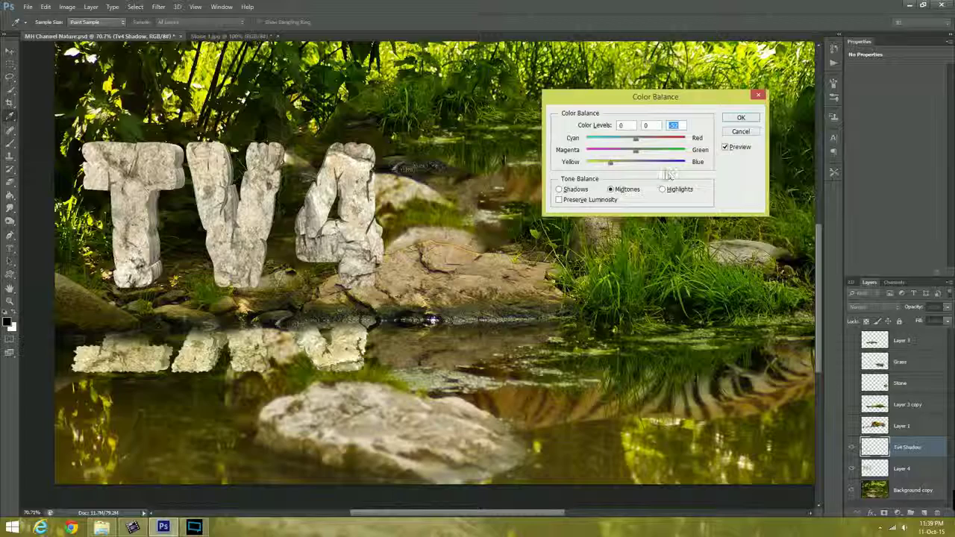
{"action": "left_click_drag", "start_coordinate": [643, 142], "coordinate": [664, 142]}
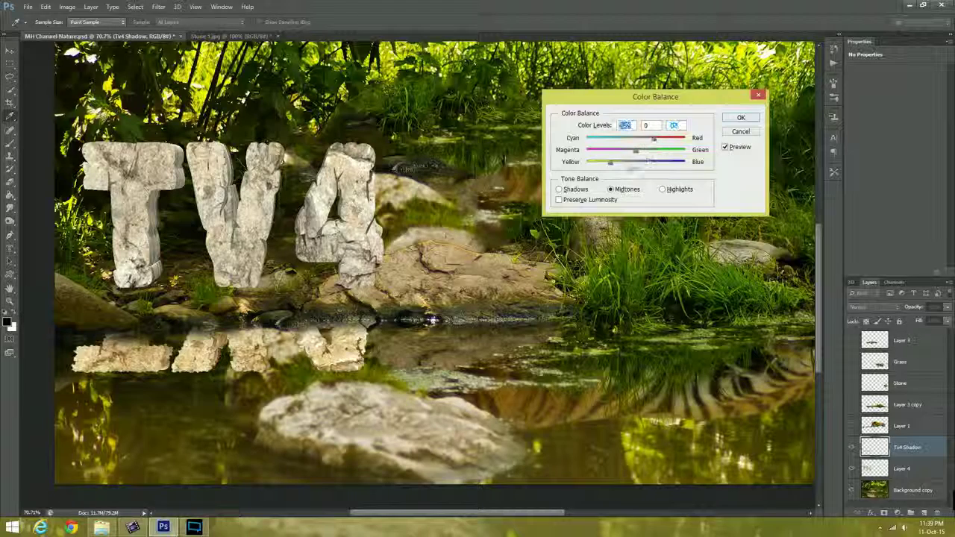
{"action": "left_click", "coordinate": [662, 190]}
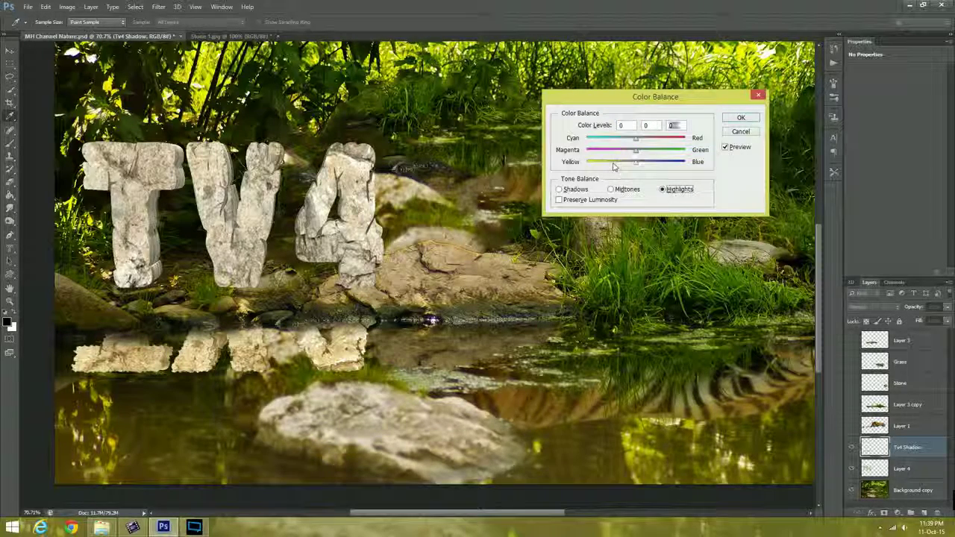
{"action": "left_click", "coordinate": [559, 189]}
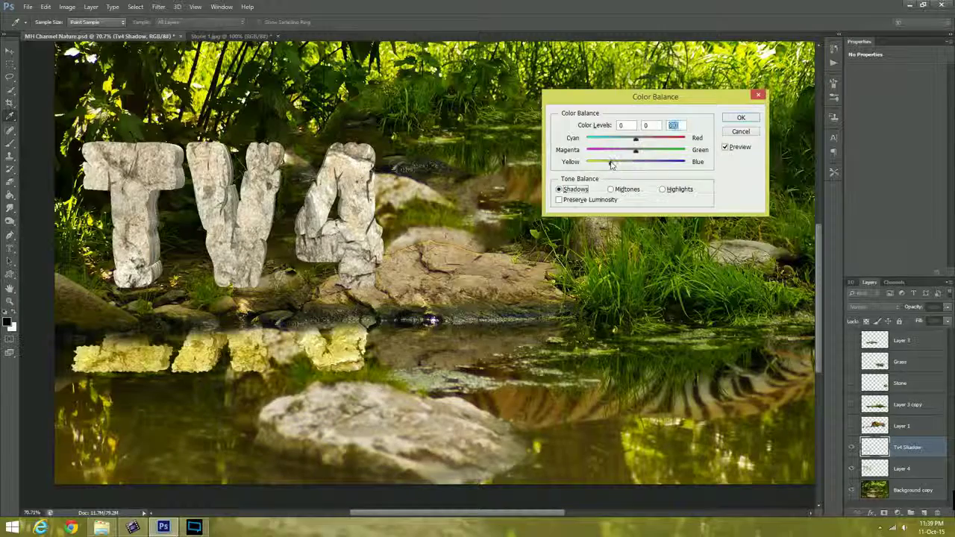
{"action": "left_click_drag", "start_coordinate": [618, 166], "coordinate": [610, 163]}
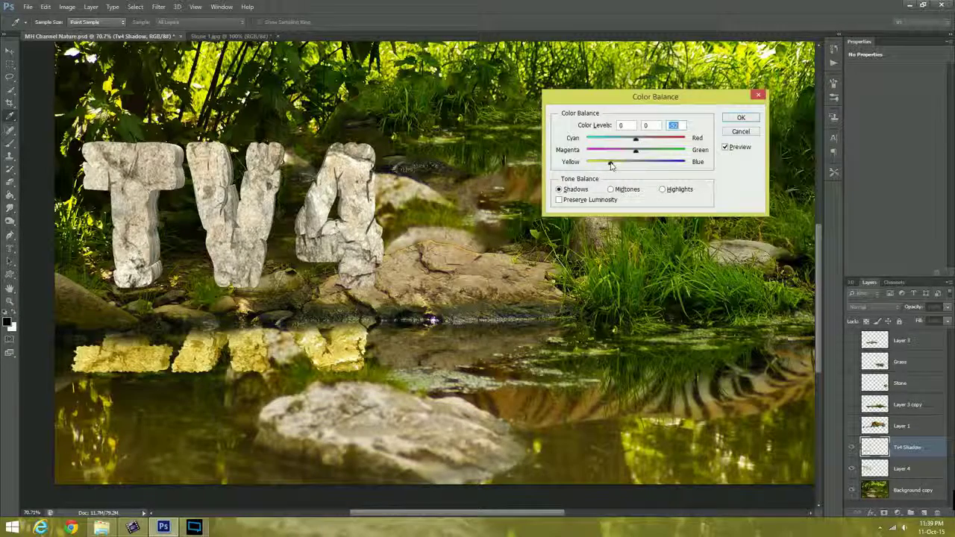
{"action": "left_click", "coordinate": [740, 119]}
{"action": "key", "text": "v"}
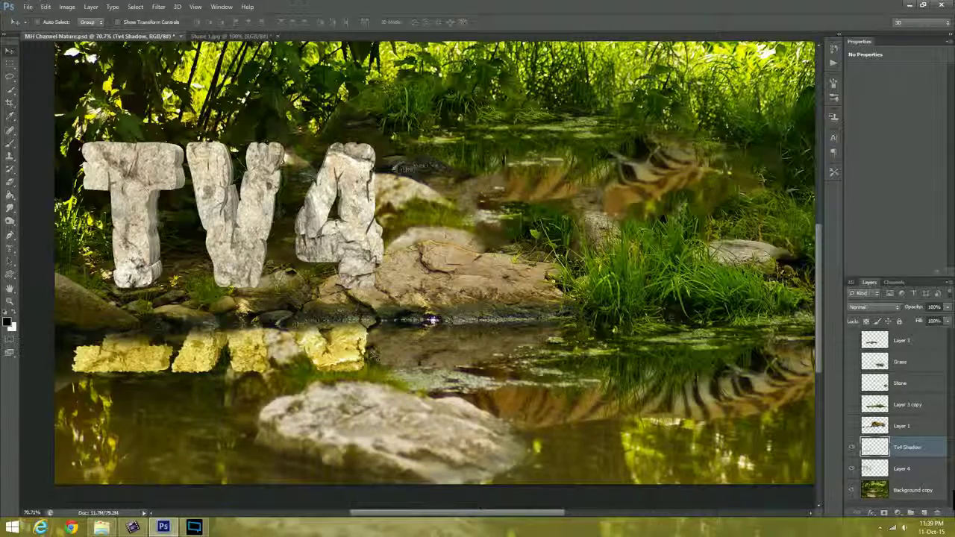
{"action": "key", "text": "ctrl+m"}
Darken the reflection with Curves, reapply the Ripple filter, and hide the Layer 4 stone letters
{"action": "left_click_drag", "start_coordinate": [821, 185], "coordinate": [829, 194]}
{"action": "left_click", "coordinate": [920, 102]}
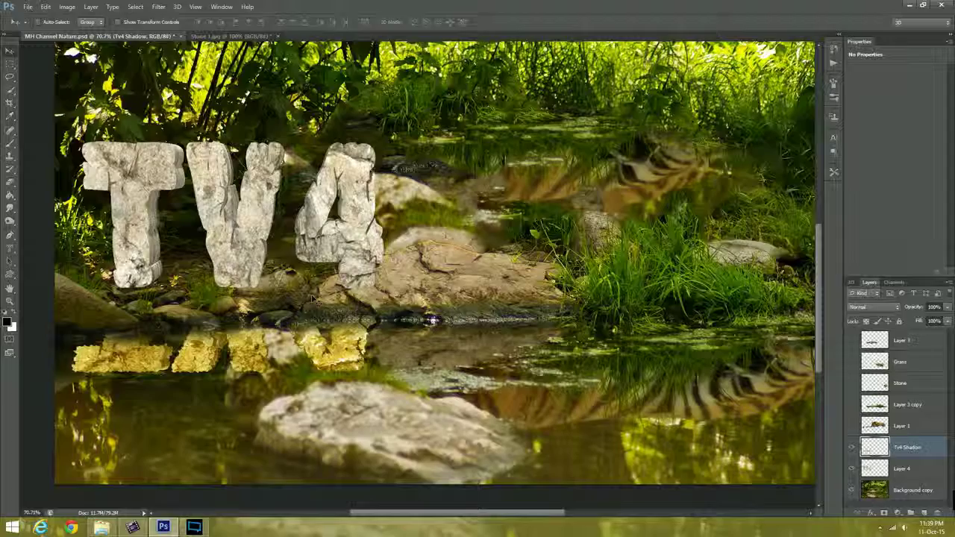
{"action": "left_click", "coordinate": [159, 7]}
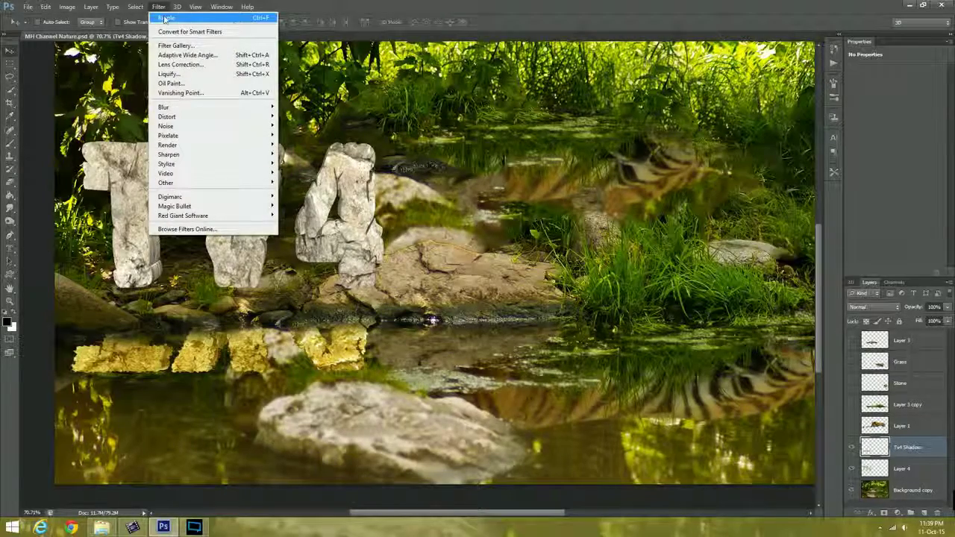
{"action": "left_click", "coordinate": [234, 22]}
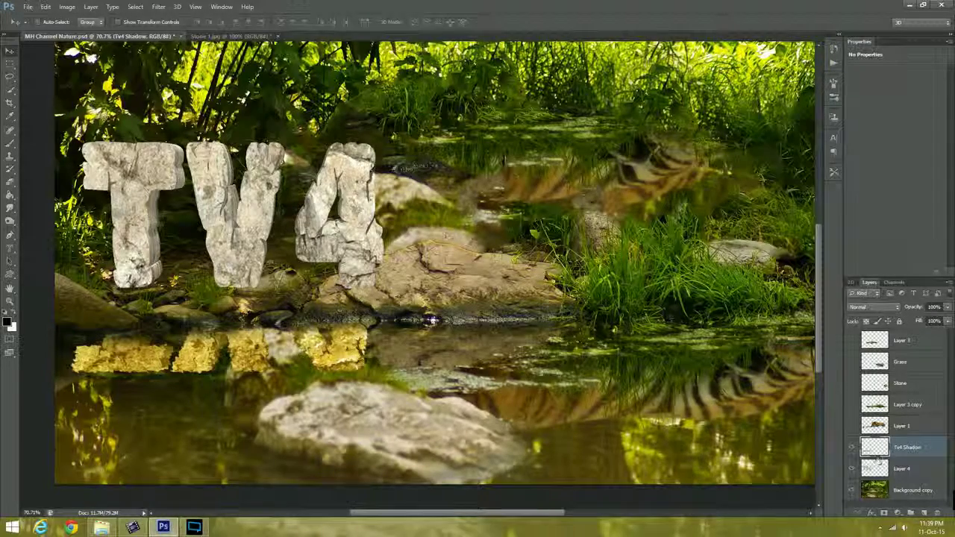
{"action": "left_click", "coordinate": [851, 468]}
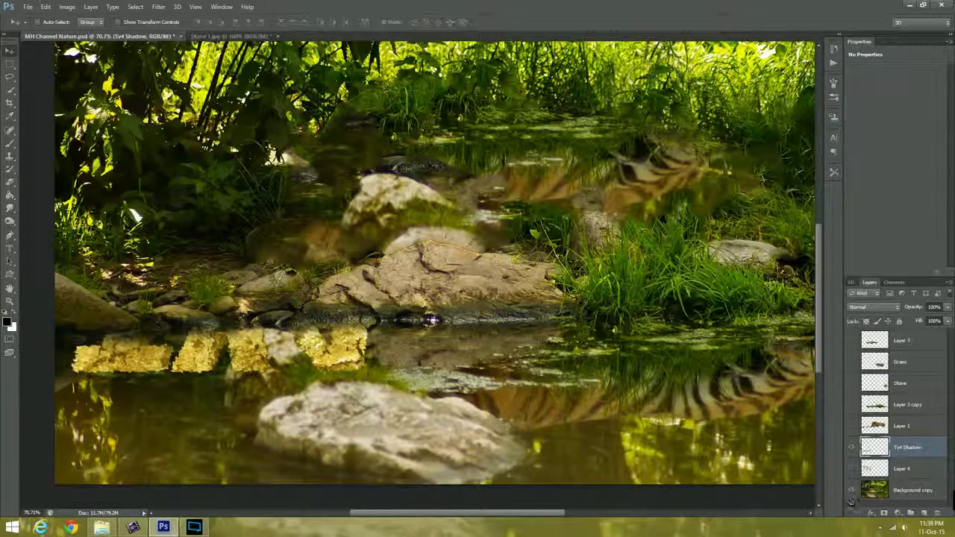
Select the Background copy layer and pick the Magnetic Lasso Tool
{"action": "left_click", "coordinate": [895, 490]}
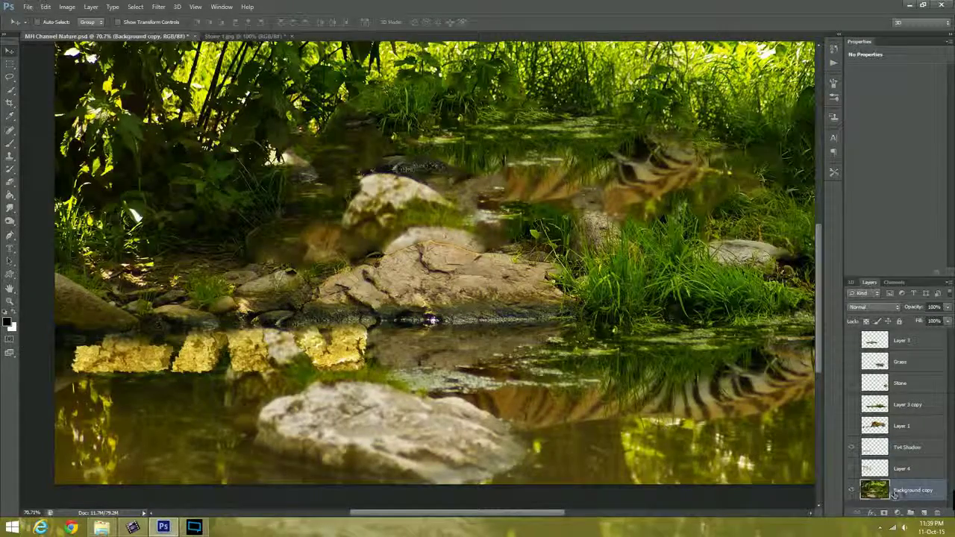
{"action": "left_click", "coordinate": [10, 90]}
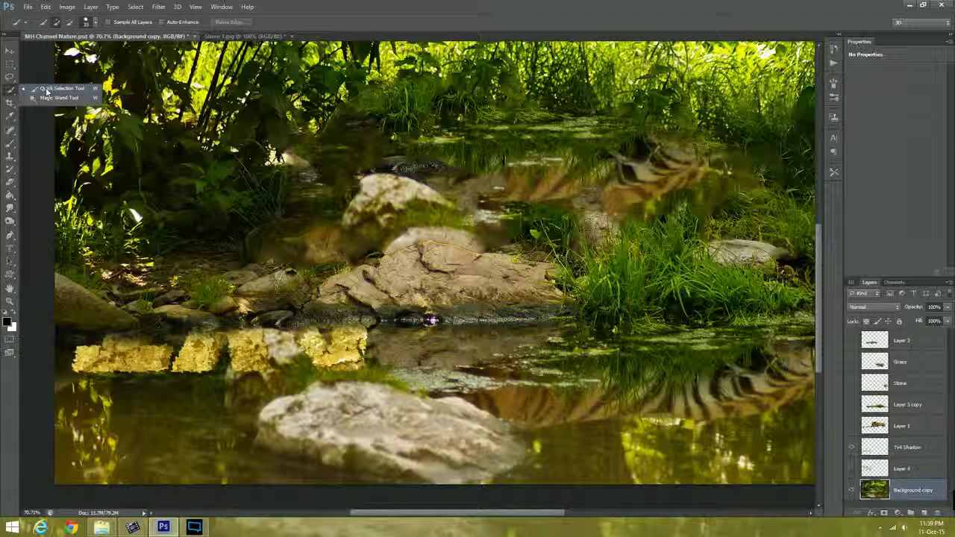
{"action": "left_click", "coordinate": [10, 76]}
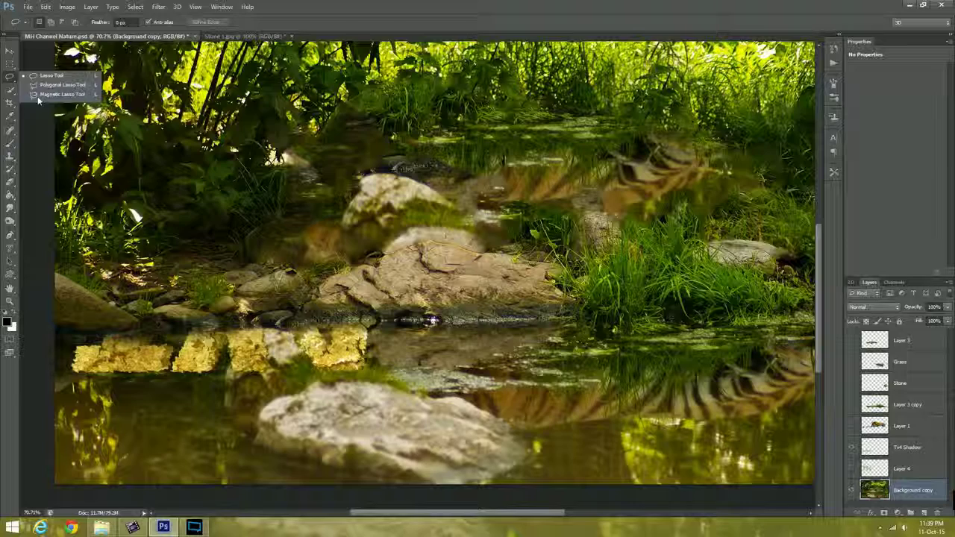
{"action": "left_click", "coordinate": [44, 94]}
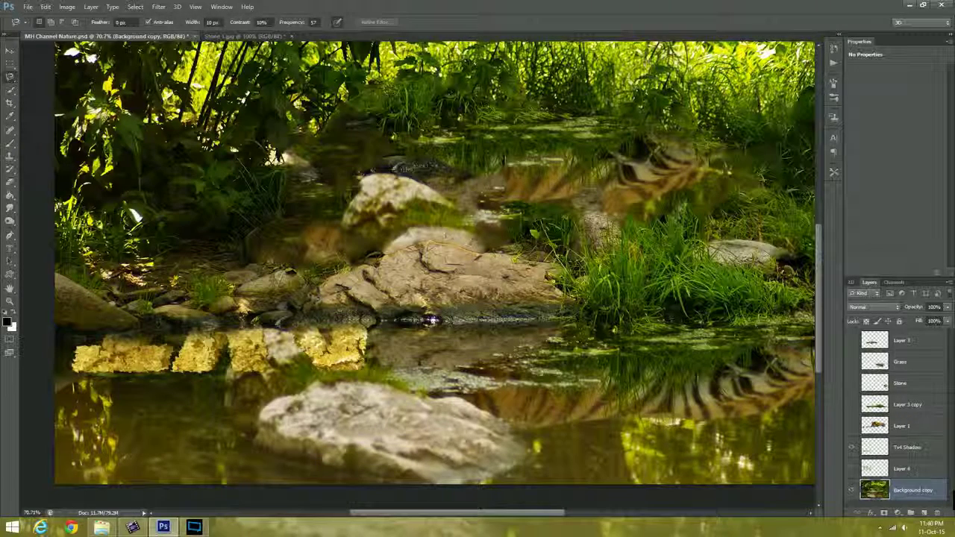
Trace the central bank rock with the Magnetic Lasso and copy-paste it onto new Layer 5
{"action": "left_click", "coordinate": [278, 299]}
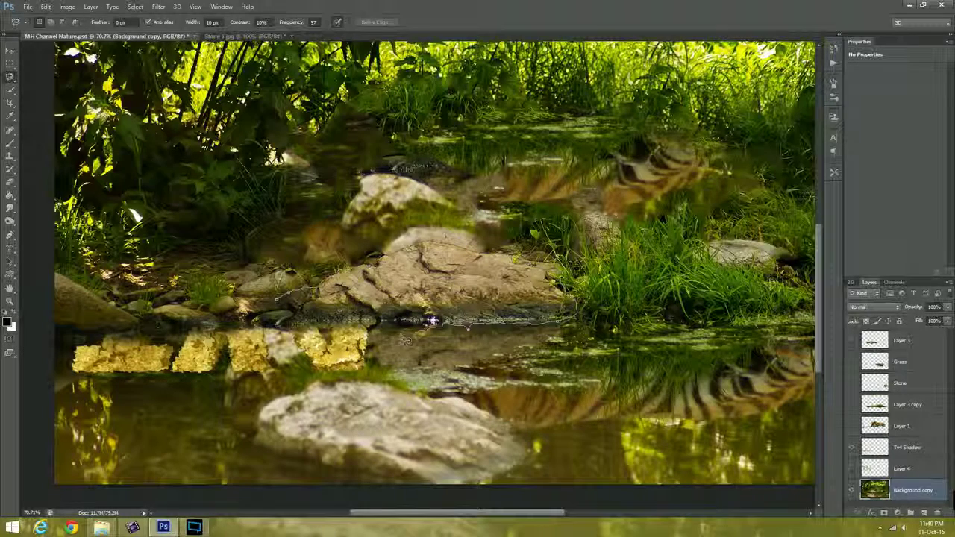
{"action": "left_click", "coordinate": [277, 301]}
{"action": "left_click", "coordinate": [46, 7]}
{"action": "left_click", "coordinate": [75, 73]}
{"action": "left_click", "coordinate": [45, 7]}
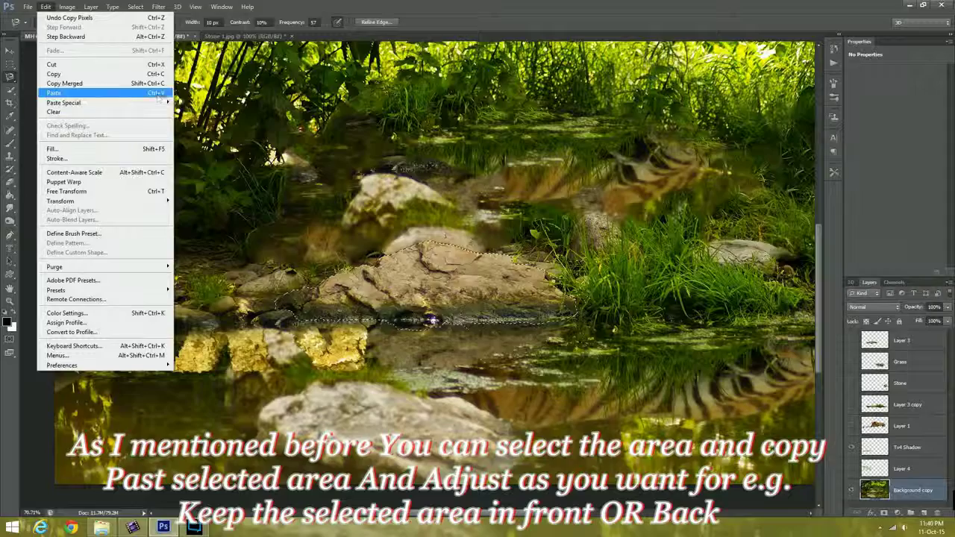
{"action": "left_click", "coordinate": [157, 94]}
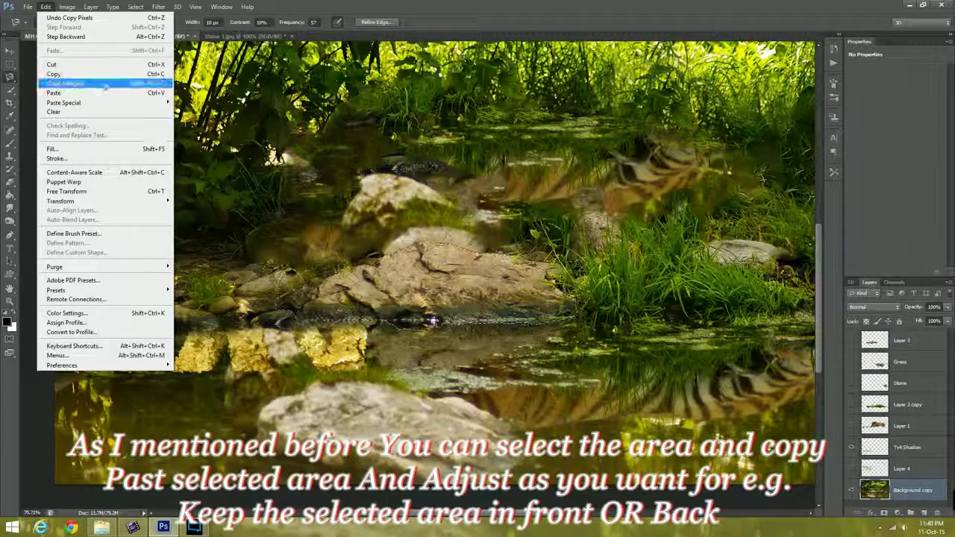
{"action": "left_click", "coordinate": [54, 92]}
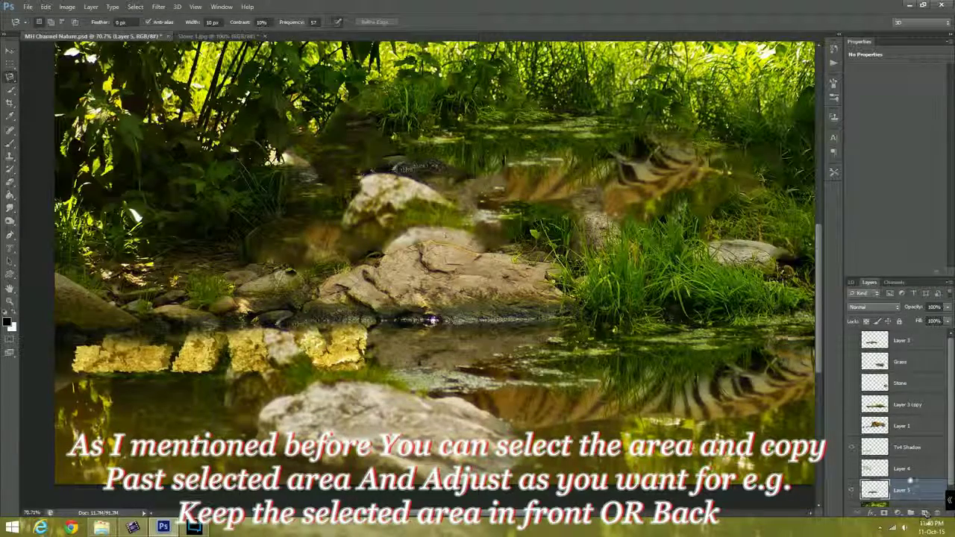
{"action": "scroll", "coordinate": [949, 498], "scroll_direction": "down", "scroll_amount": 1}
{"action": "left_click", "coordinate": [851, 475]}
{"action": "left_click", "coordinate": [851, 475]}
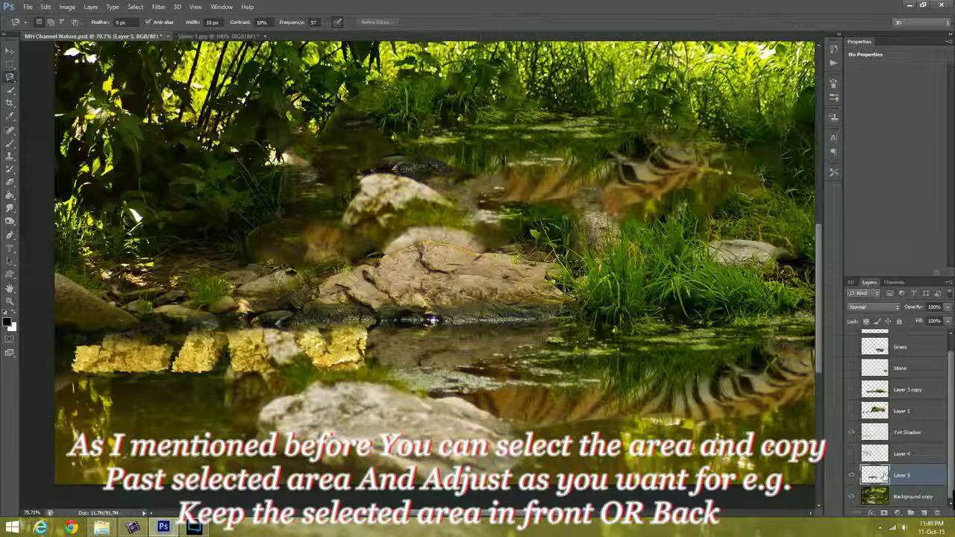
{"action": "left_click", "coordinate": [9, 50]}
{"action": "mouse_move", "coordinate": [446, 285]}
{"action": "left_mouse_down"}
{"action": "mouse_move", "coordinate": [465, 234]}
{"action": "mouse_move", "coordinate": [434, 276]}
{"action": "left_mouse_up"}
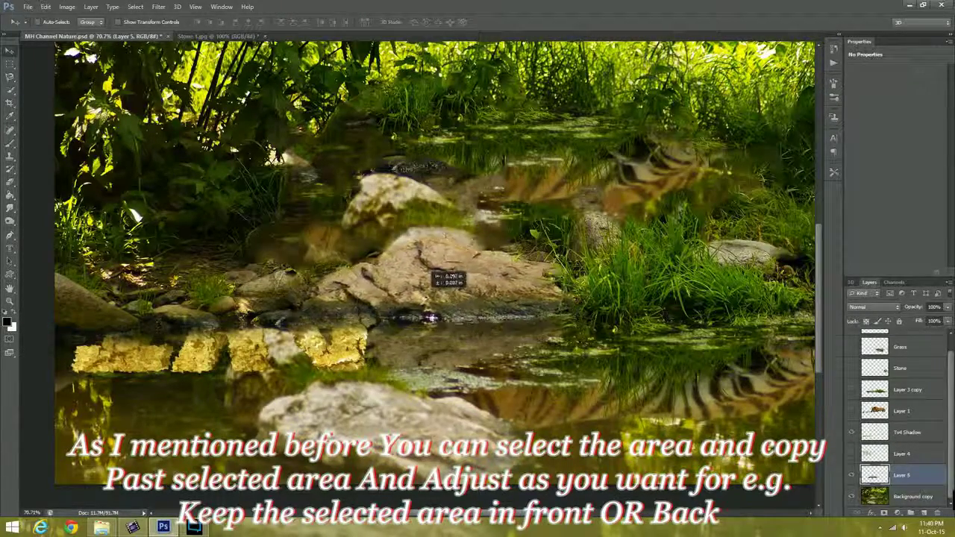
{"action": "left_click_drag", "start_coordinate": [434, 277], "coordinate": [434, 271]}
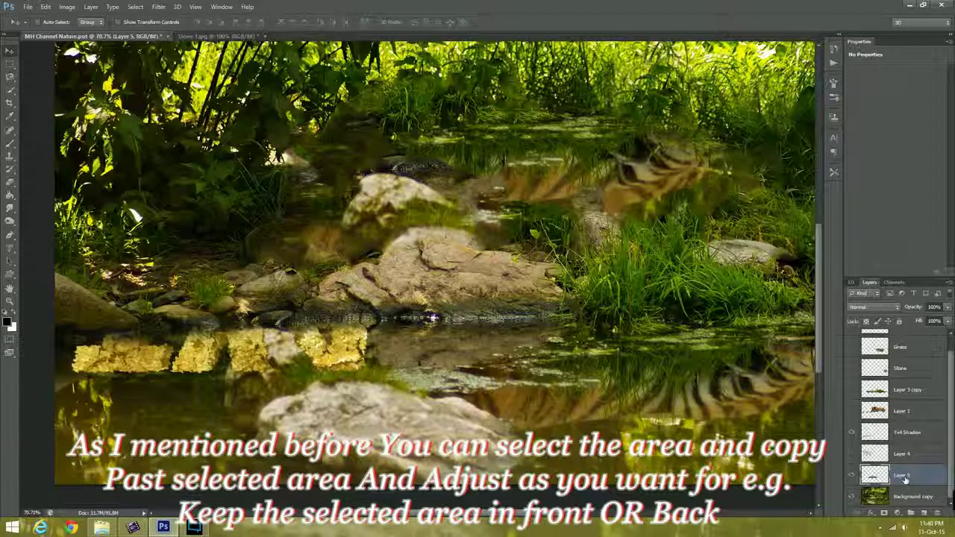
{"action": "left_click", "coordinate": [851, 453]}
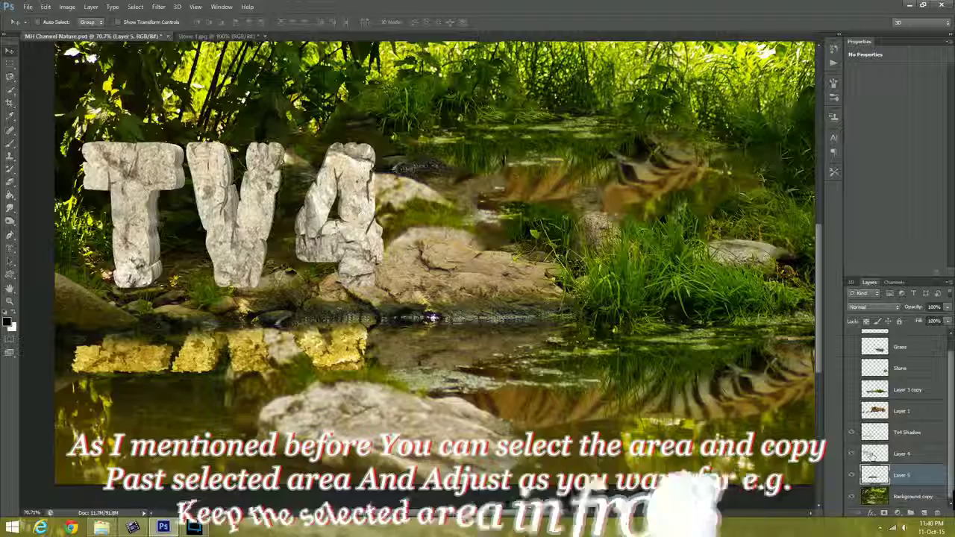
{"action": "left_click_drag", "start_coordinate": [904, 456], "coordinate": [908, 467]}
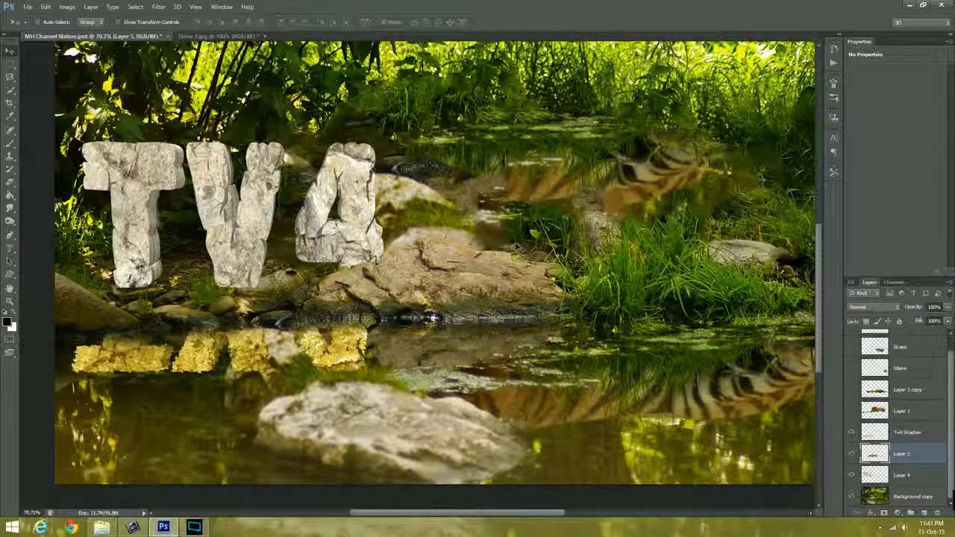
{"action": "left_click_drag", "start_coordinate": [436, 515], "coordinate": [429, 525]}
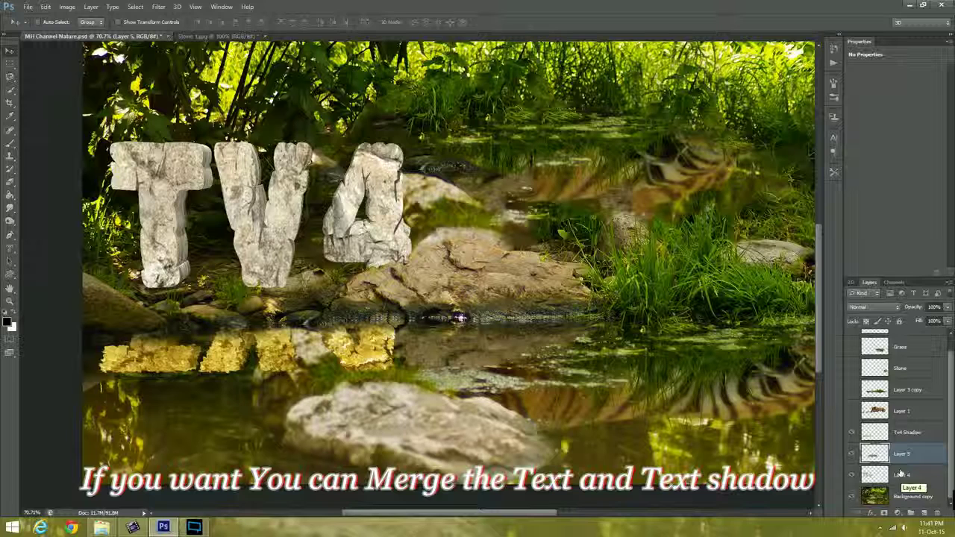
Move the rock's Layer 5 above the letters and Tv4 Shadow layers
{"action": "left_click_drag", "start_coordinate": [900, 474], "coordinate": [910, 455]}
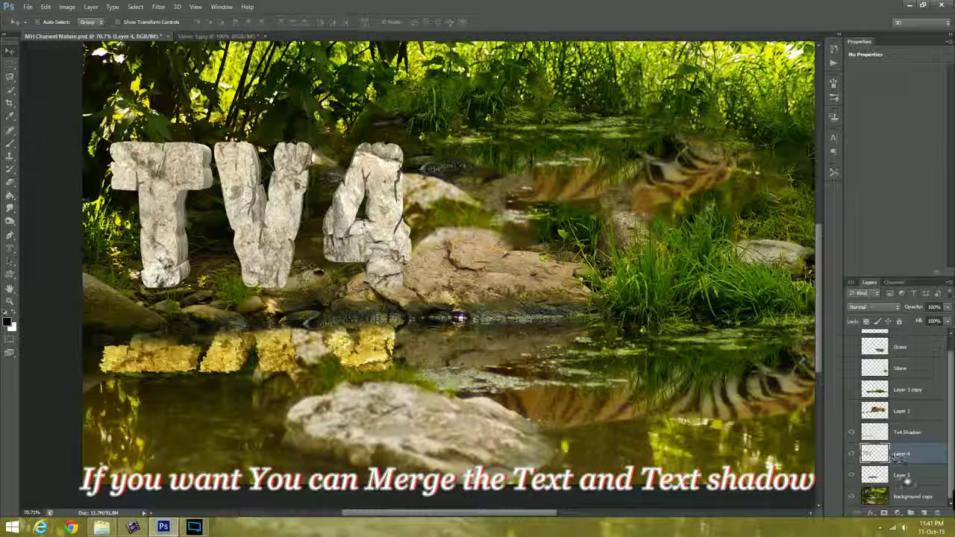
{"action": "left_click", "coordinate": [905, 478]}
{"action": "left_click", "coordinate": [851, 475]}
{"action": "left_click", "coordinate": [851, 475]}
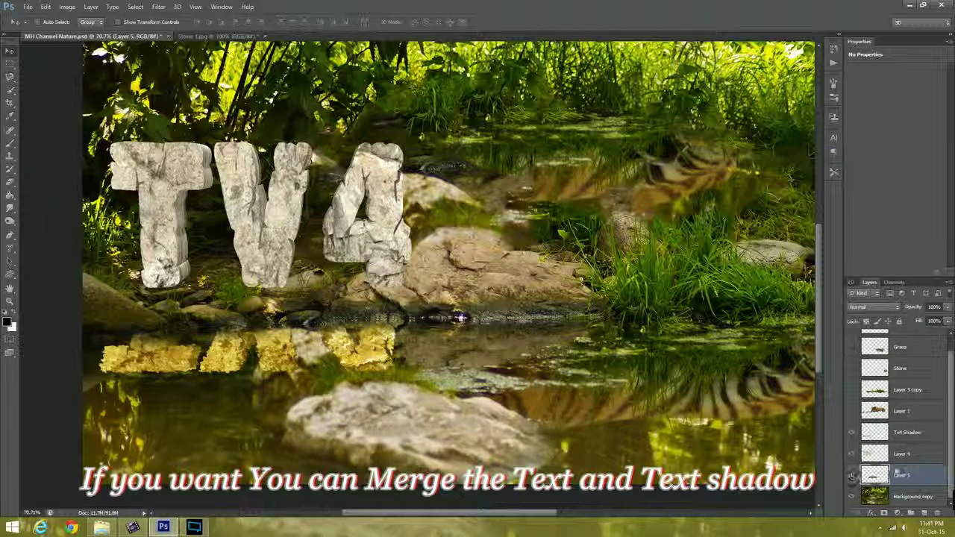
{"action": "left_click_drag", "start_coordinate": [903, 481], "coordinate": [923, 436]}
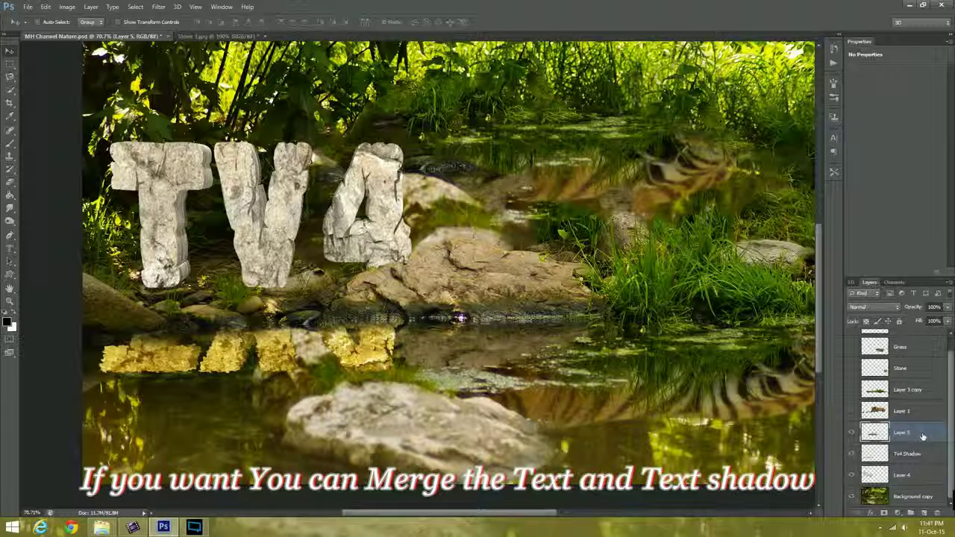
Rename Layer 4 to Tv4, merge it with Tv4 Shadow, and nudge the result slightly left
{"action": "left_click", "coordinate": [895, 456]}
{"action": "left_click", "coordinate": [899, 475]}
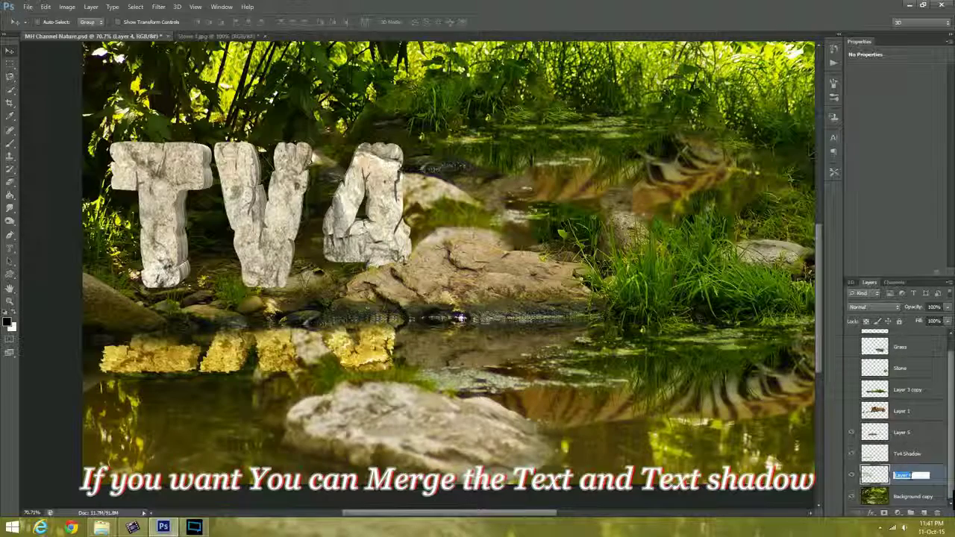
{"action": "type", "text": "Tv4"}
{"action": "key", "text": "Return"}
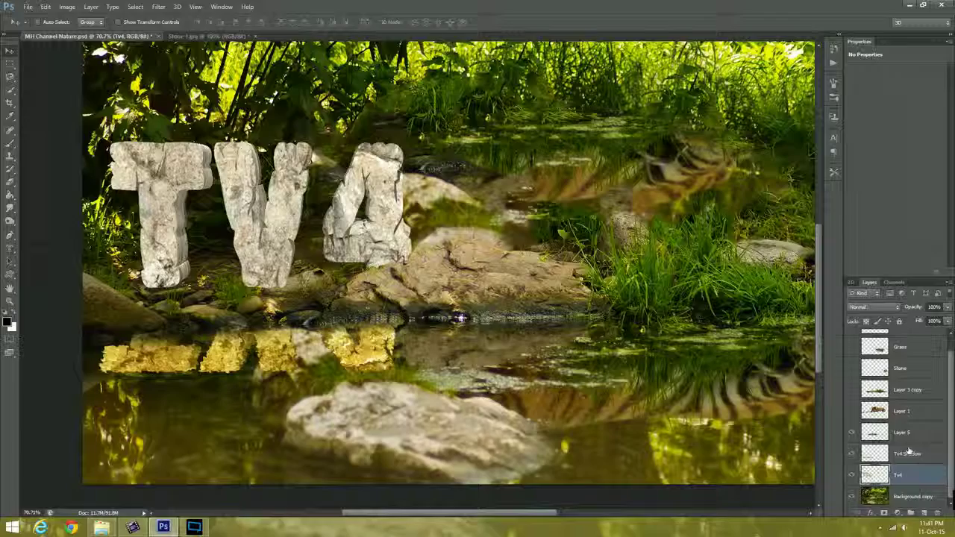
{"action": "left_click", "coordinate": [903, 456], "text": "ctrl"}
{"action": "right_click", "coordinate": [904, 456]}
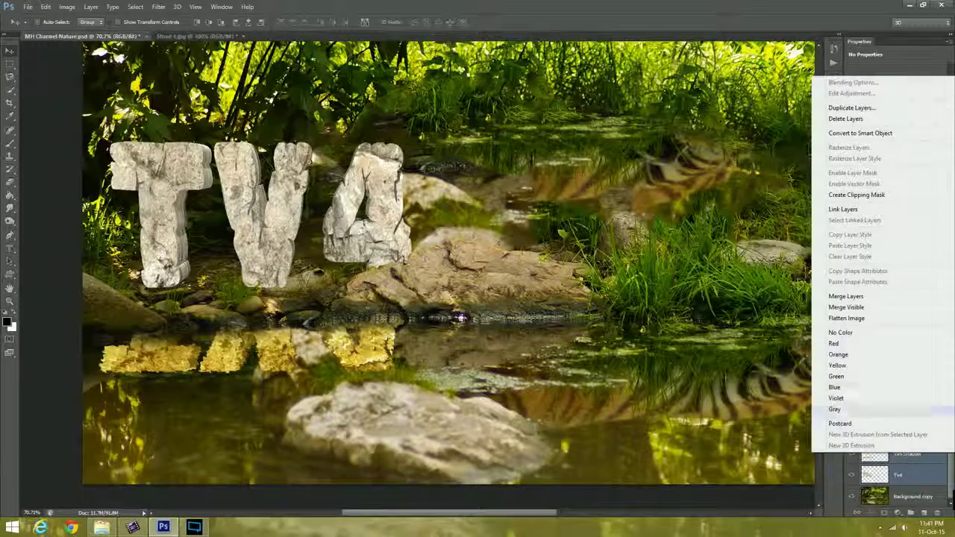
{"action": "left_click", "coordinate": [846, 296]}
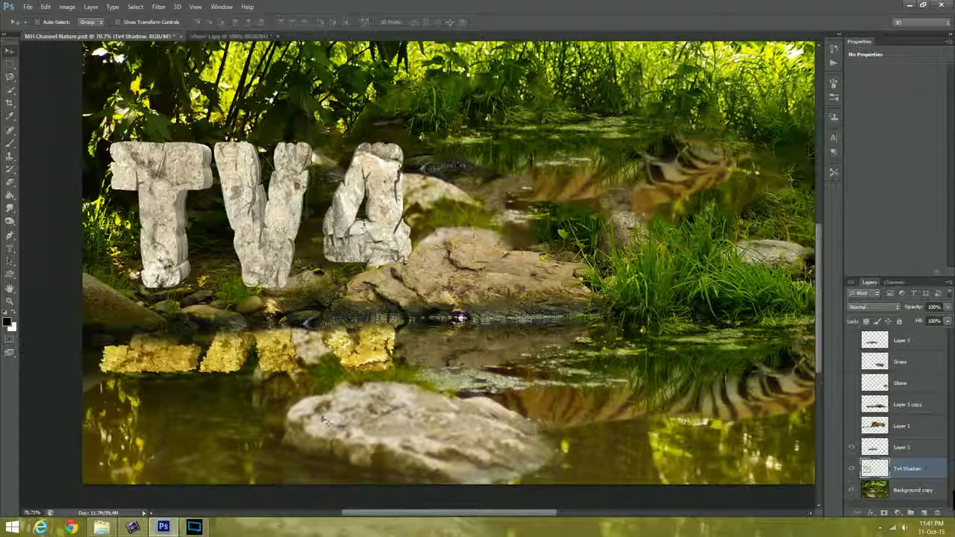
{"action": "mouse_move", "coordinate": [351, 232]}
{"action": "left_mouse_down"}
{"action": "mouse_move", "coordinate": [348, 248]}
{"action": "mouse_move", "coordinate": [351, 217]}
{"action": "left_mouse_up"}
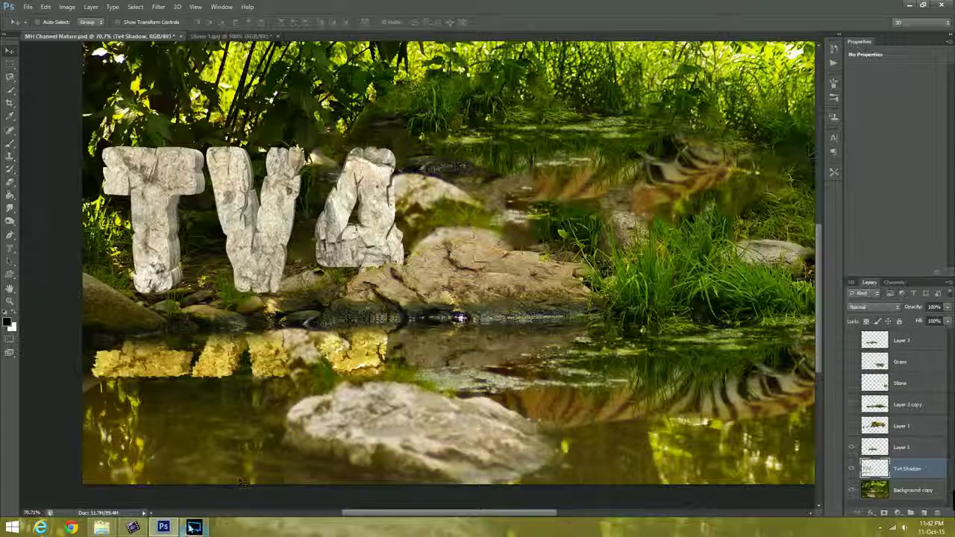
Keep Stone 1.jpg open by cancelling its close, and make the tiger's Layer 1 visible again
{"action": "left_click", "coordinate": [942, 5]}
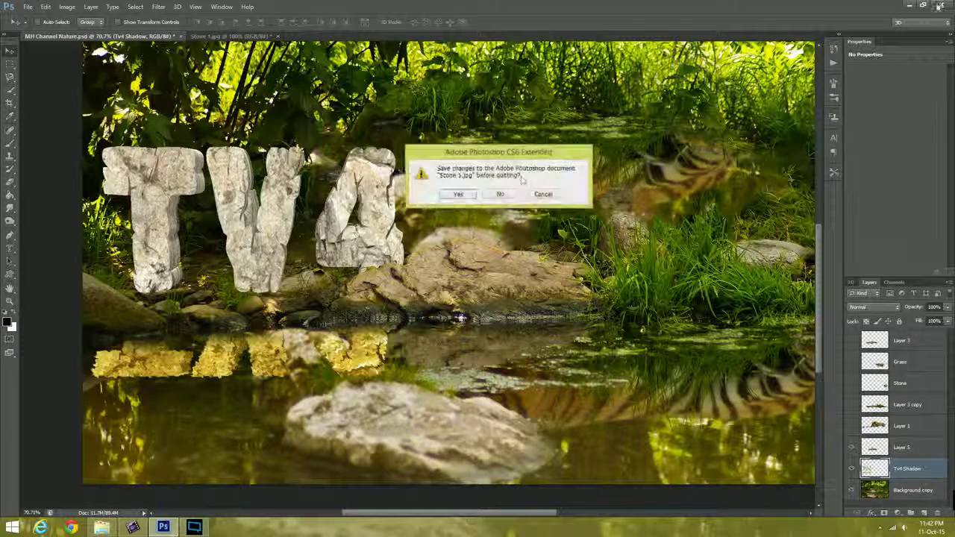
{"action": "left_click", "coordinate": [510, 195]}
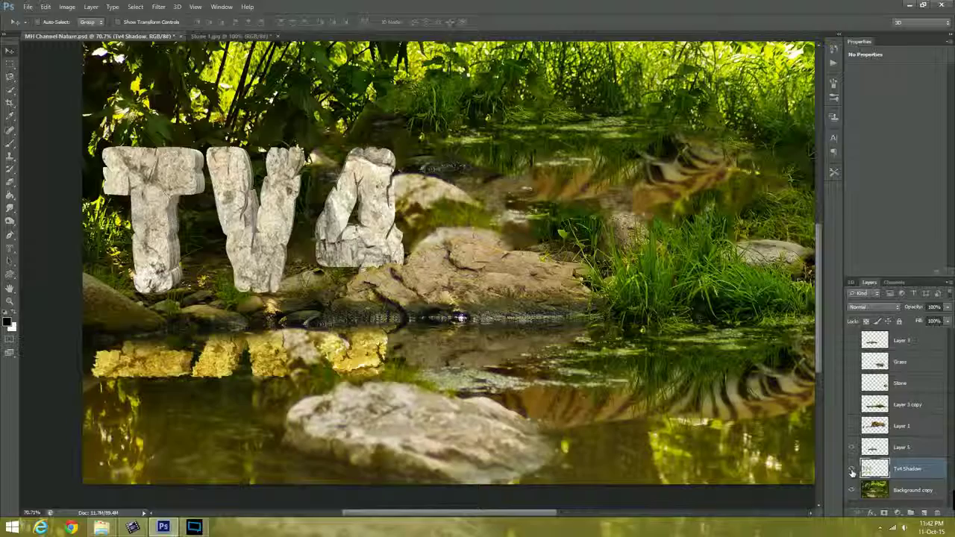
{"action": "left_click", "coordinate": [852, 426]}
{"action": "left_click", "coordinate": [851, 427]}
{"action": "left_click", "coordinate": [852, 426]}
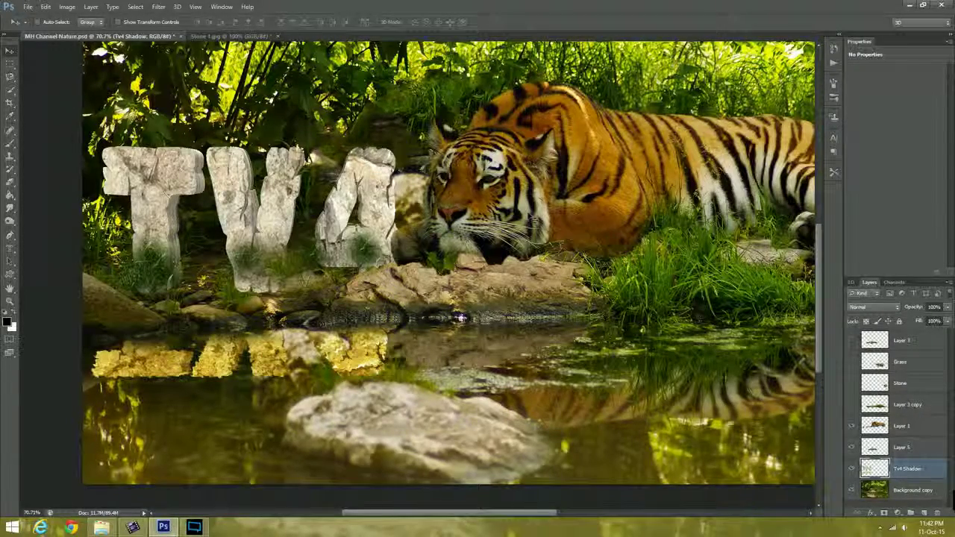
Place the rock's Layer 5 above the tiger layer so it overlaps the front paws
{"action": "left_click", "coordinate": [901, 425]}
{"action": "left_click_drag", "start_coordinate": [901, 447], "coordinate": [904, 426]}
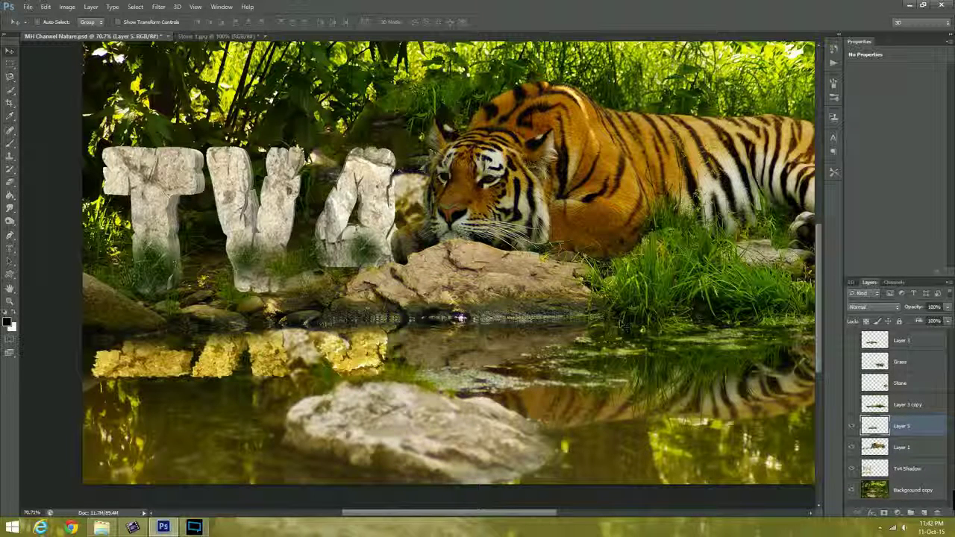
{"action": "left_click", "coordinate": [11, 157]}
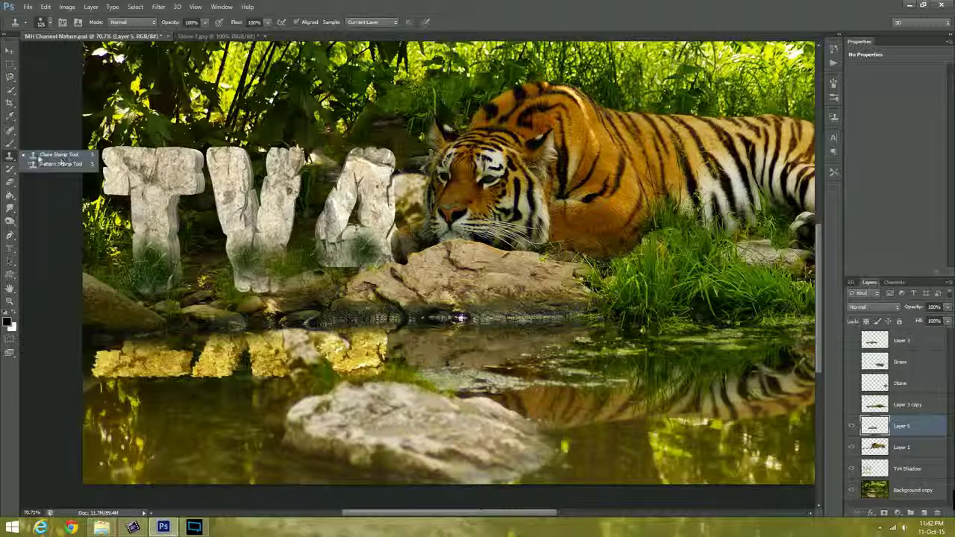
Hide the tiger layer and undo a stray grass patch cloned onto the 4
{"action": "left_click", "coordinate": [903, 490]}
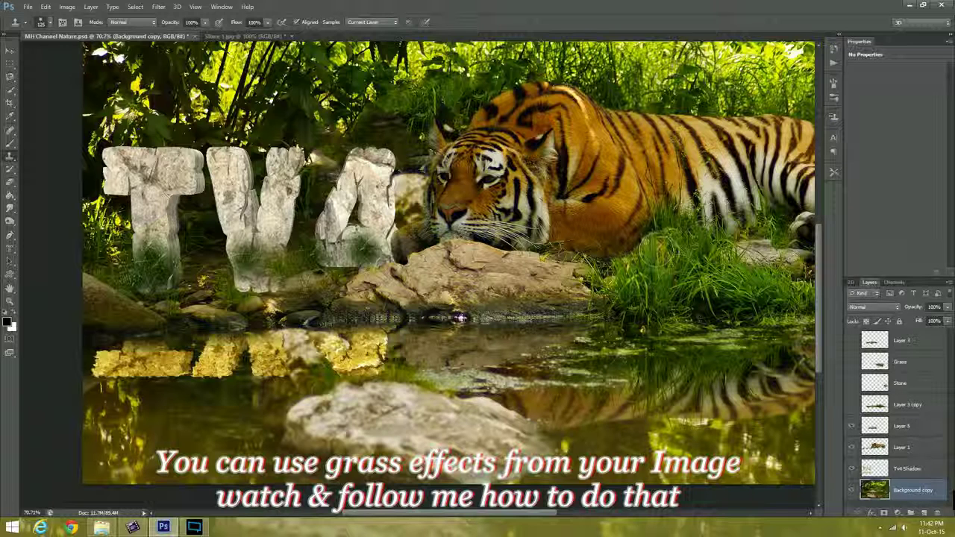
{"action": "left_click_drag", "start_coordinate": [354, 273], "coordinate": [328, 261]}
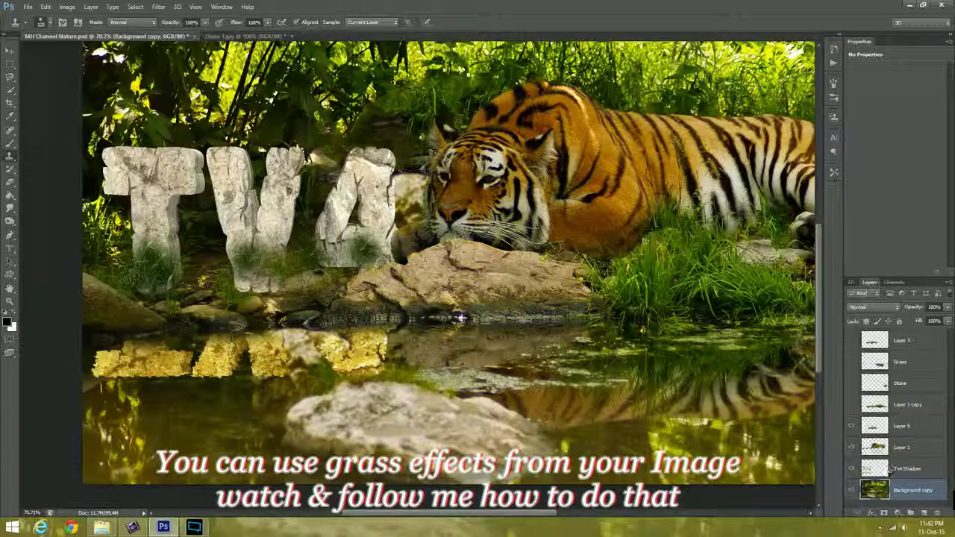
{"action": "left_click", "coordinate": [851, 446]}
{"action": "key", "text": "ctrl+z"}
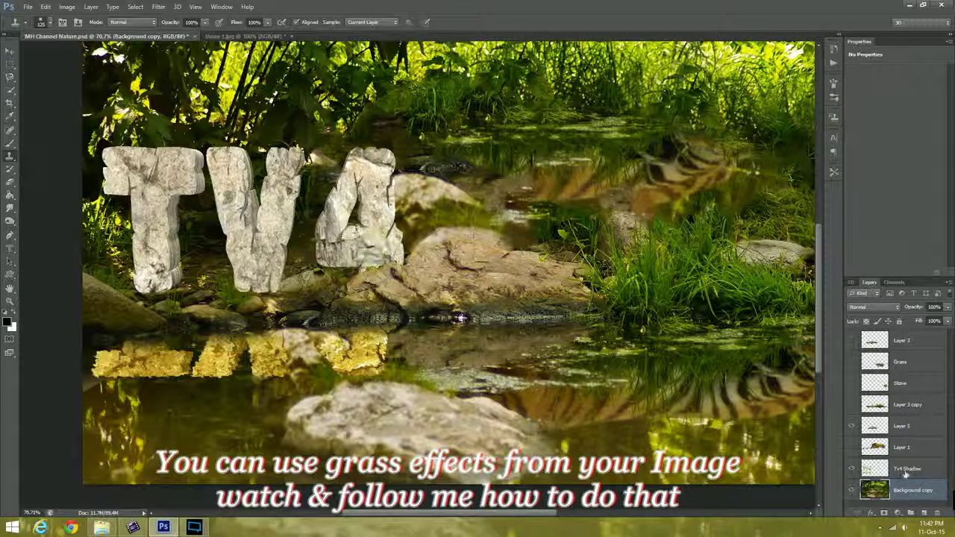
Clone grass from the background photo over the base of the V on Tv4 Shadow
{"action": "left_click", "coordinate": [904, 470]}
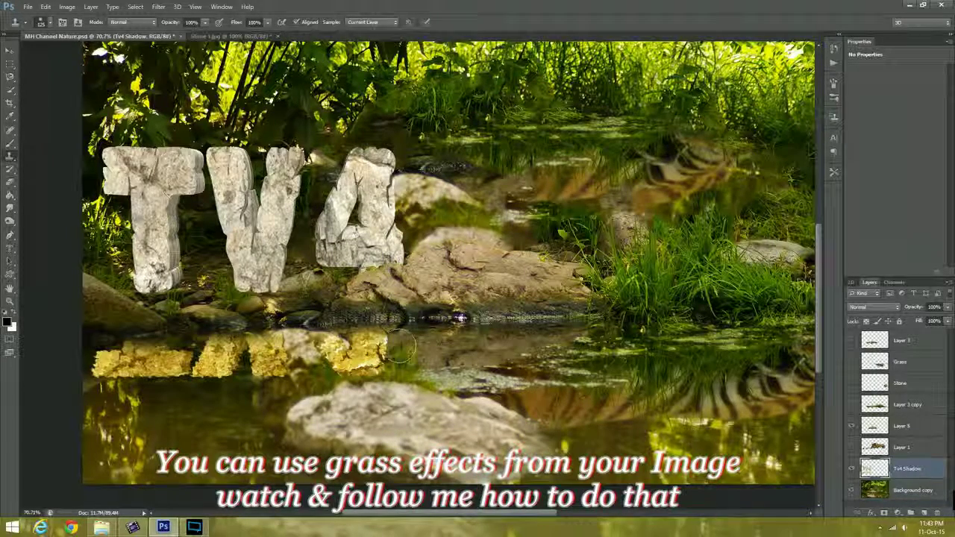
{"action": "left_click_drag", "start_coordinate": [251, 278], "coordinate": [130, 287]}
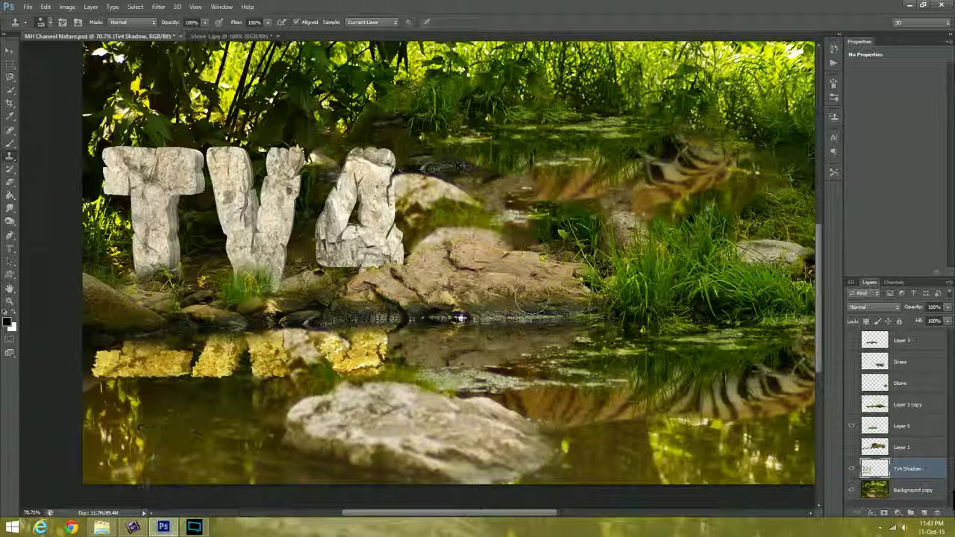
{"action": "left_click", "coordinate": [906, 490]}
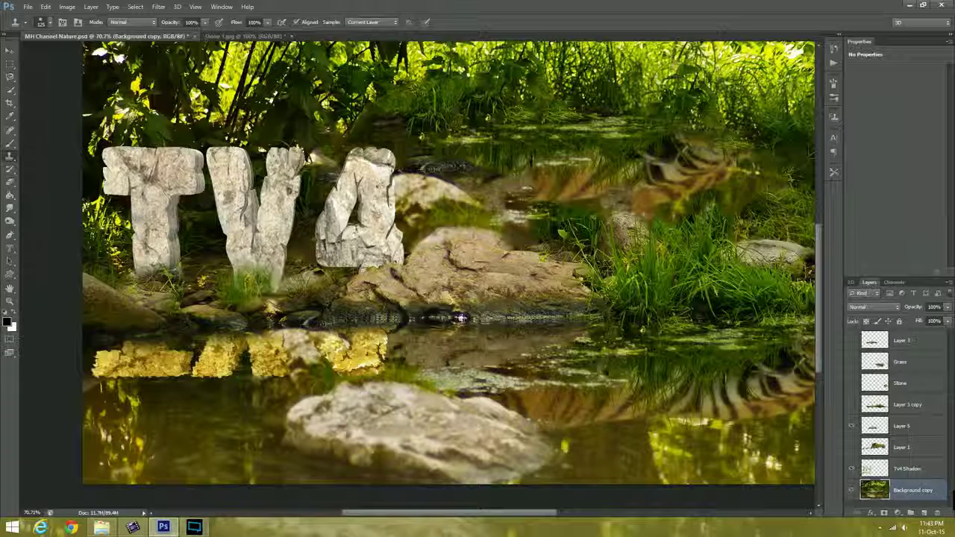
{"action": "left_click", "coordinate": [904, 470]}
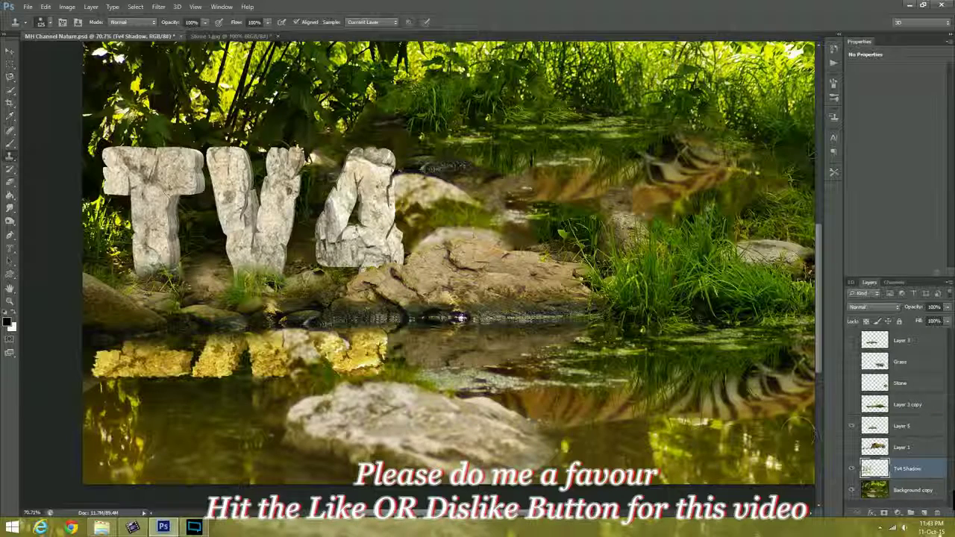
{"action": "left_click", "coordinate": [911, 495]}
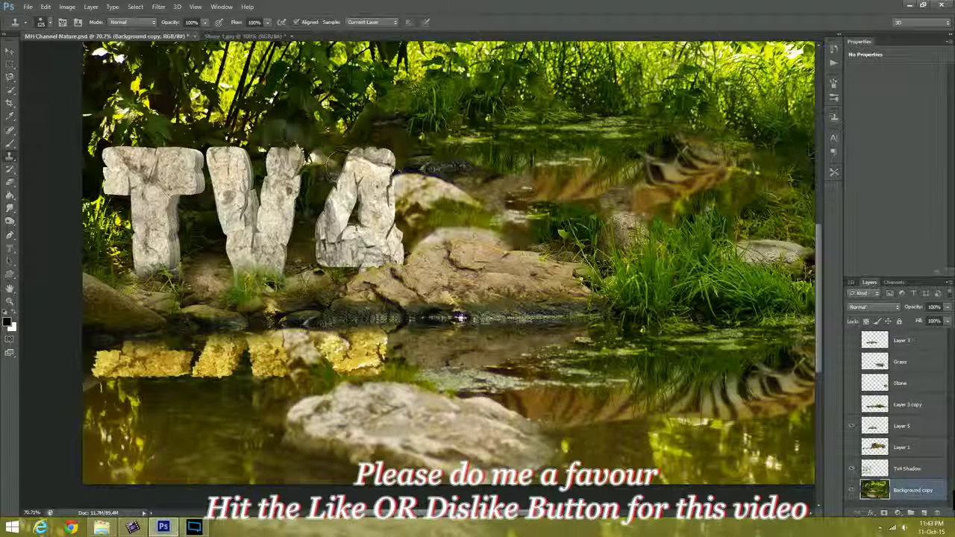
Clone foliage from above the T over the tops of the V's arms, then show the tiger
{"action": "left_click", "coordinate": [153, 127], "text": "alt"}
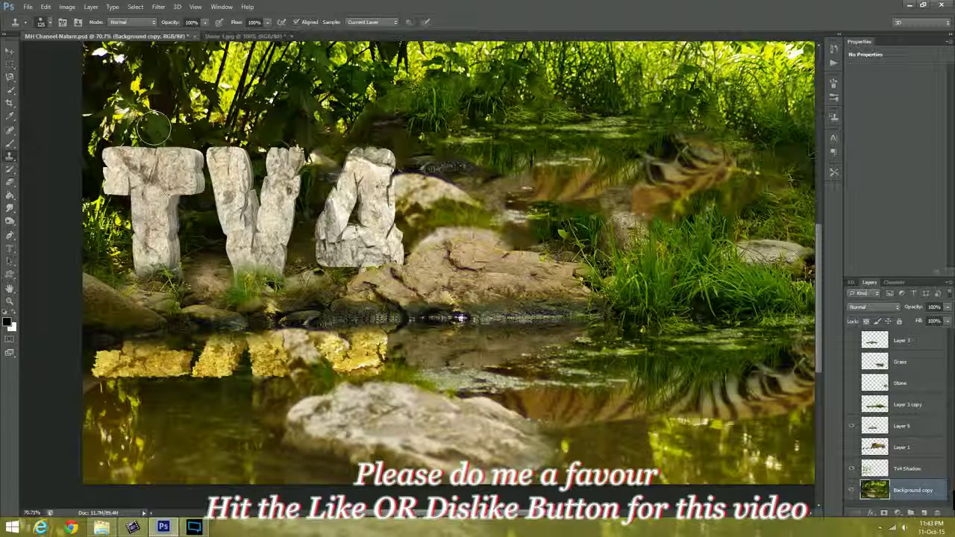
{"action": "left_click", "coordinate": [908, 469]}
{"action": "left_click_drag", "start_coordinate": [196, 137], "coordinate": [220, 152]}
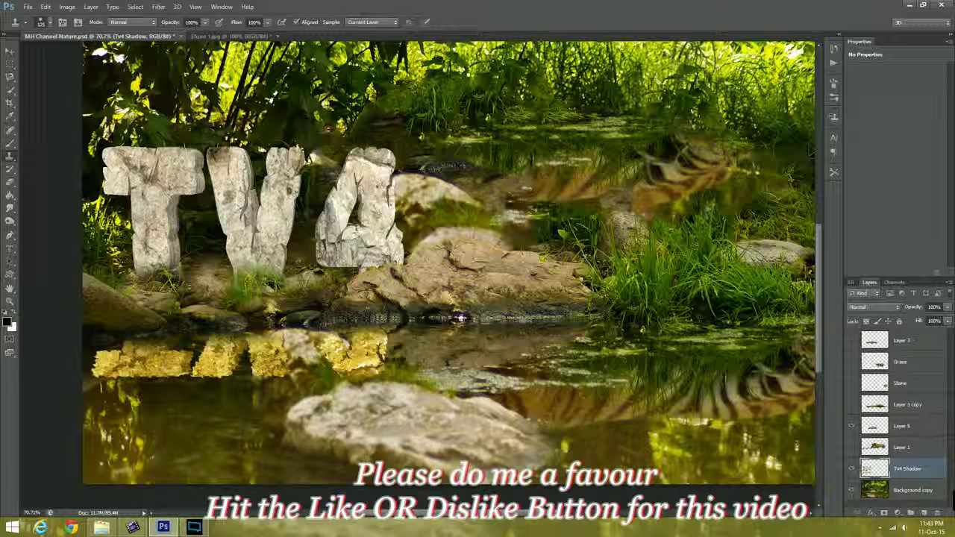
{"action": "left_click_drag", "start_coordinate": [294, 172], "coordinate": [287, 149]}
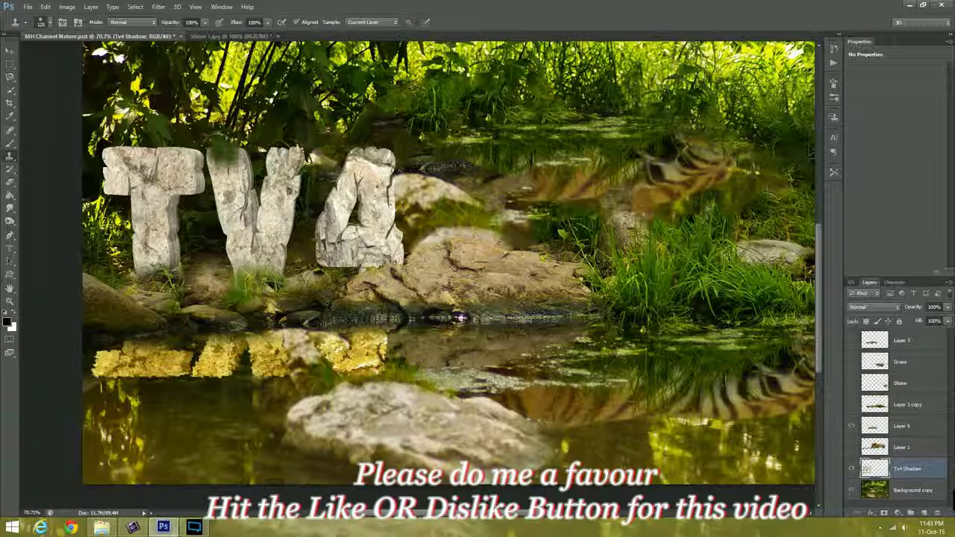
{"action": "left_click_drag", "start_coordinate": [220, 161], "coordinate": [224, 153]}
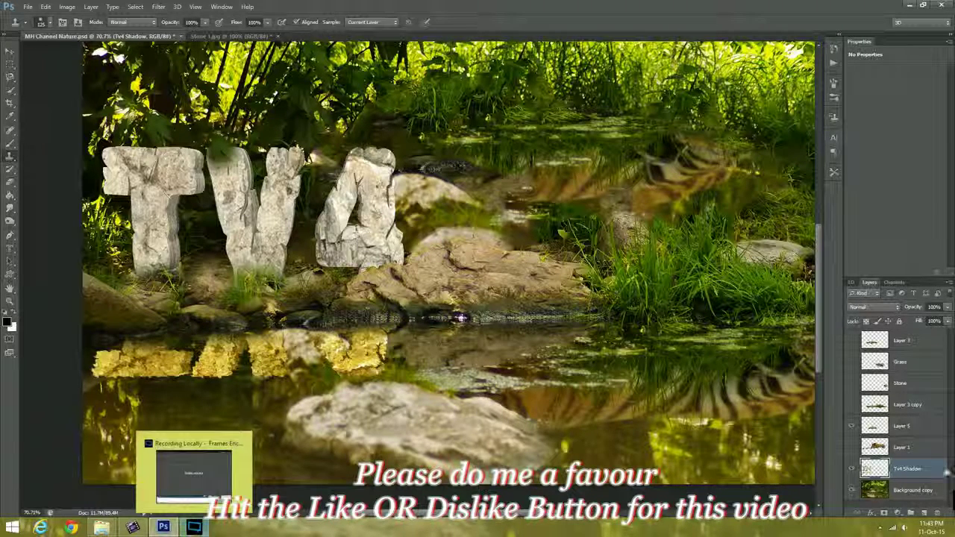
{"action": "left_click", "coordinate": [851, 447]}
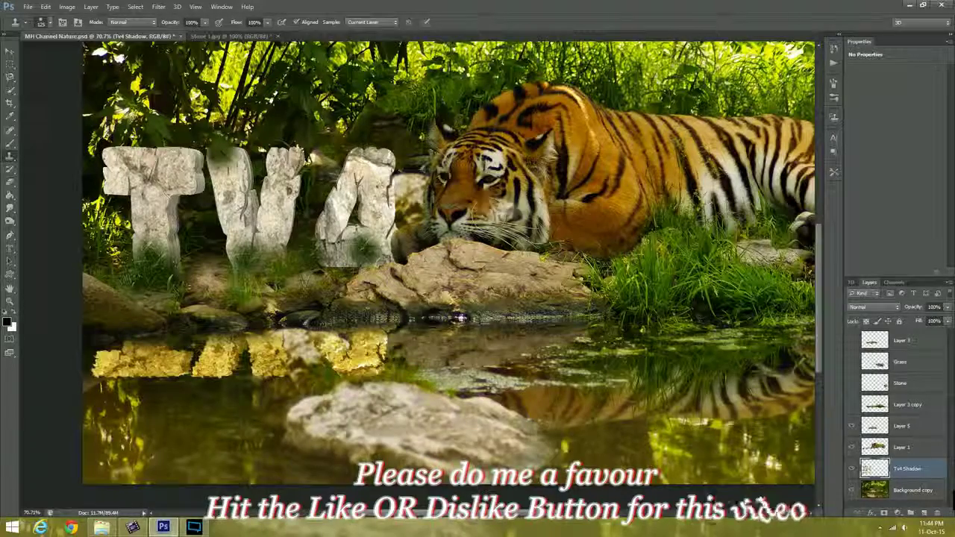